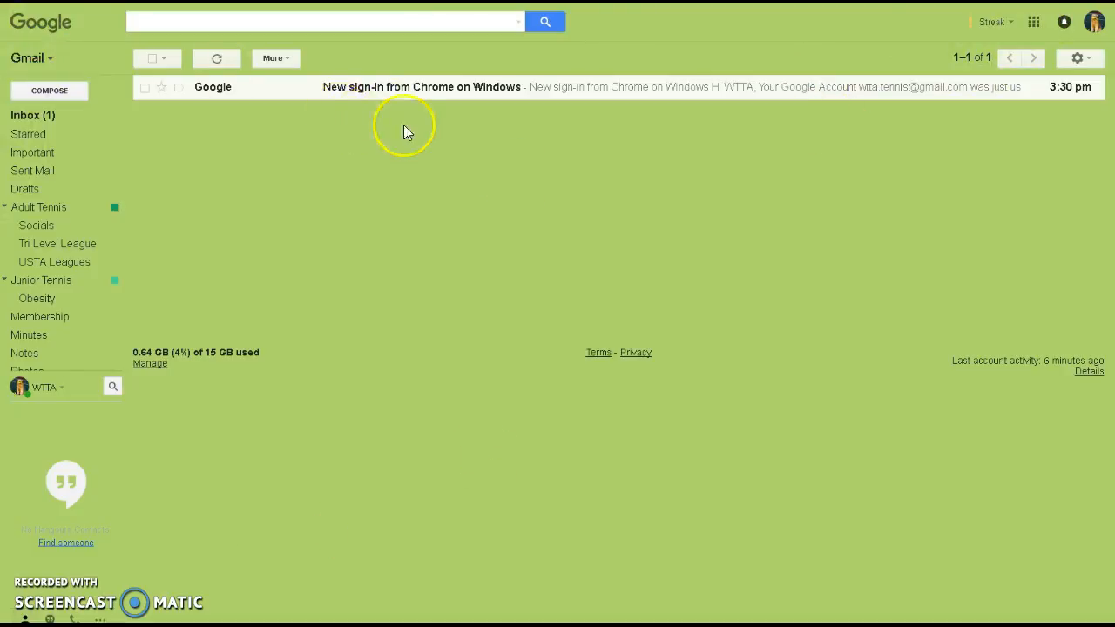
Switch from Gmail to the My Drive view in Google Drive.
left_click(1034, 22)
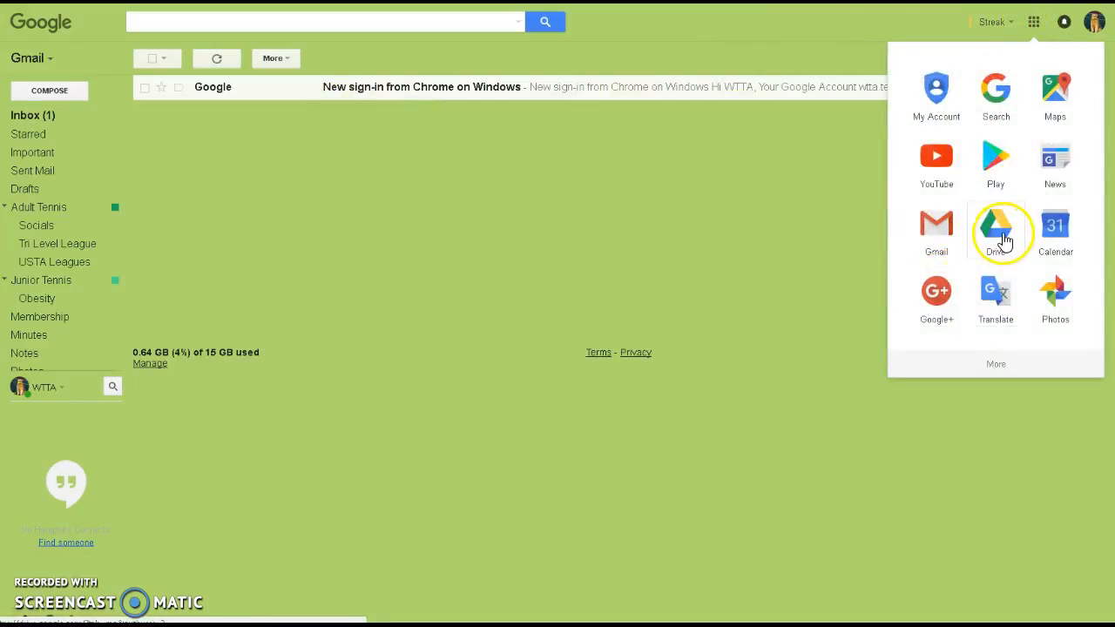
mouse_move(218, 620)
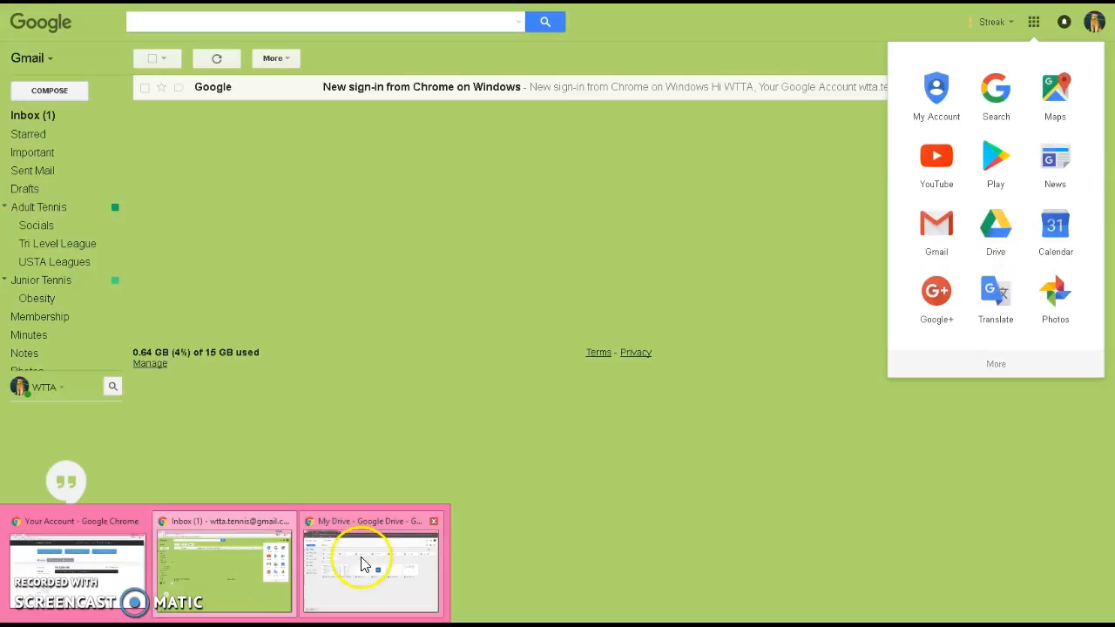
left_click(364, 564)
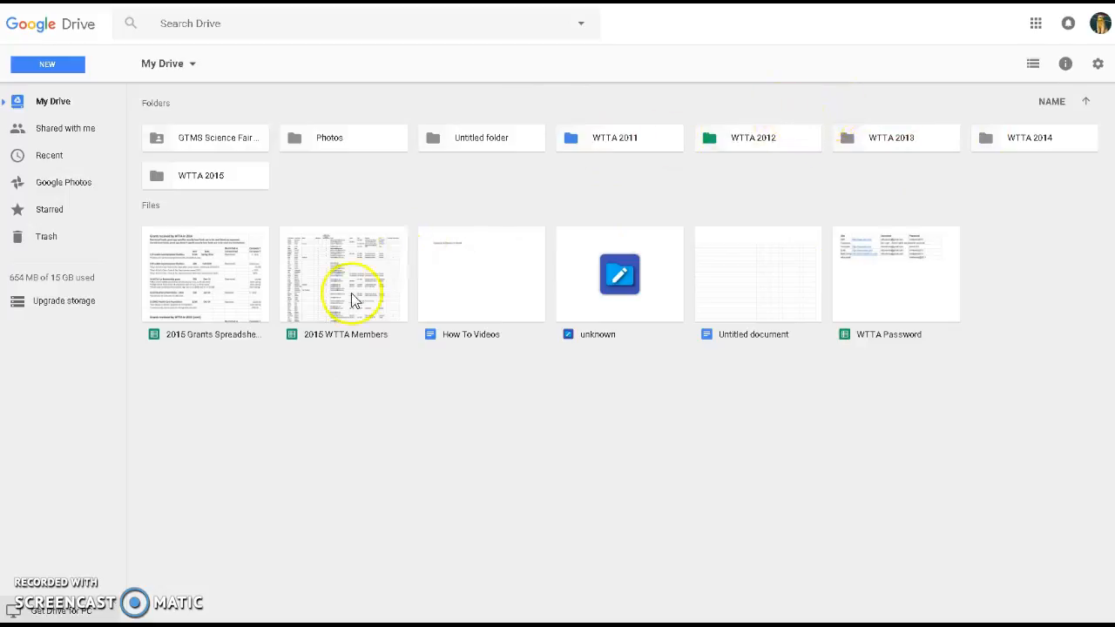
Open the How To Videos document and star it, check it in the starred files, and return to My Drive.
double_click(489, 290)
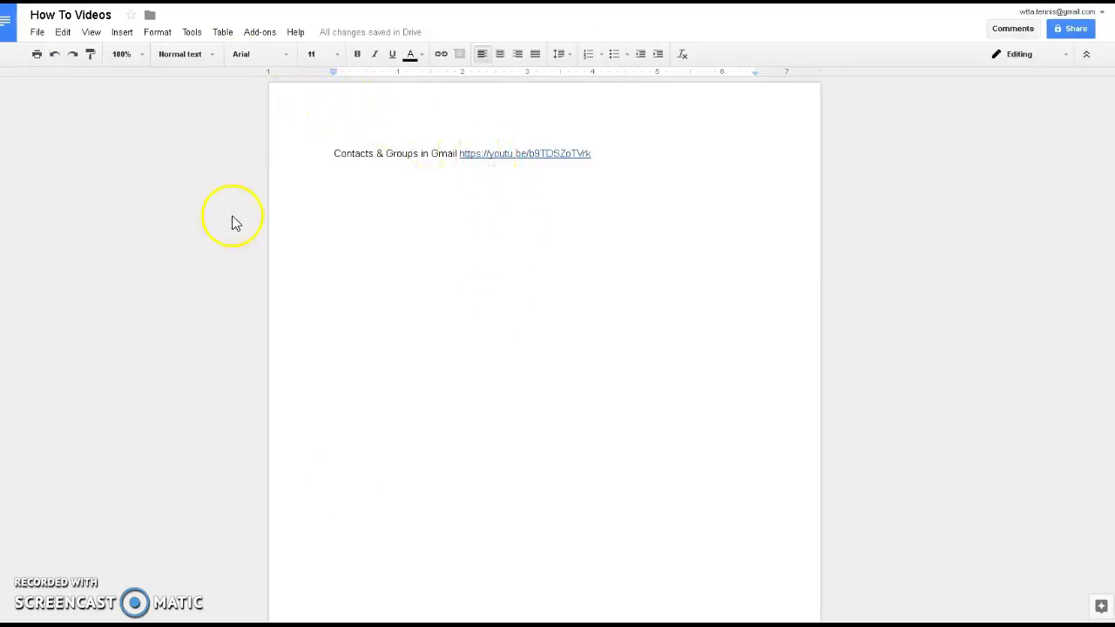
left_click(129, 19)
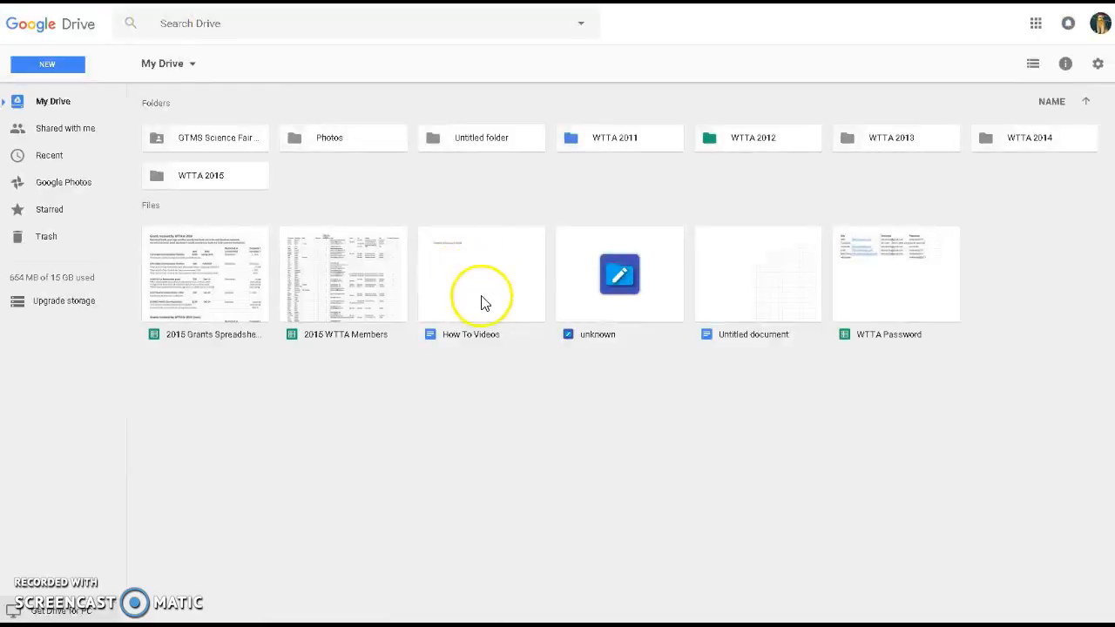
left_click(62, 209)
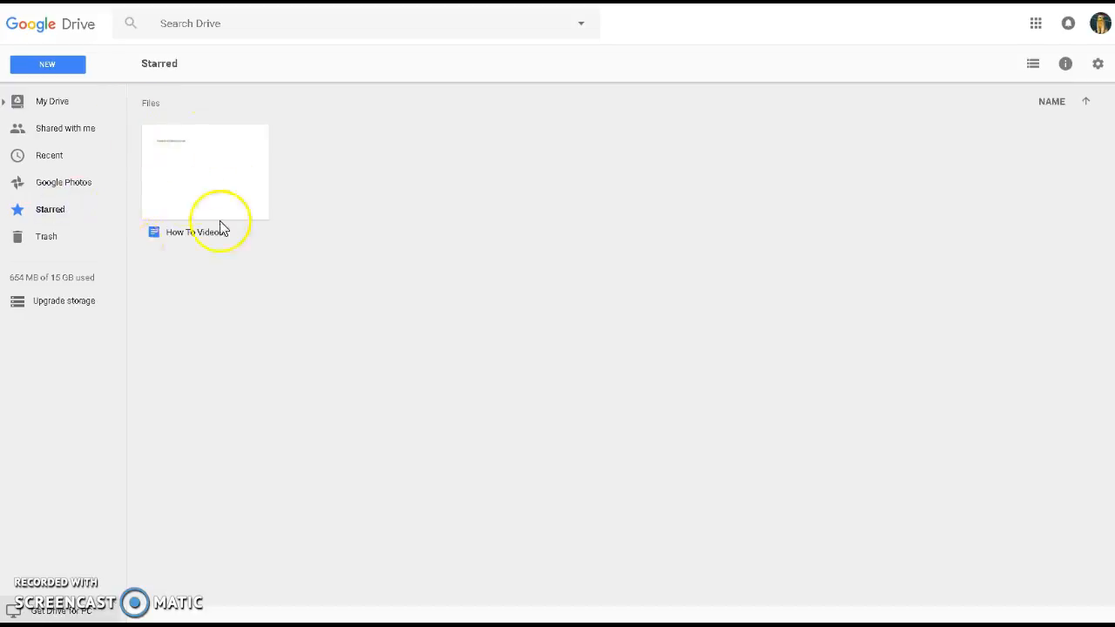
left_click(52, 103)
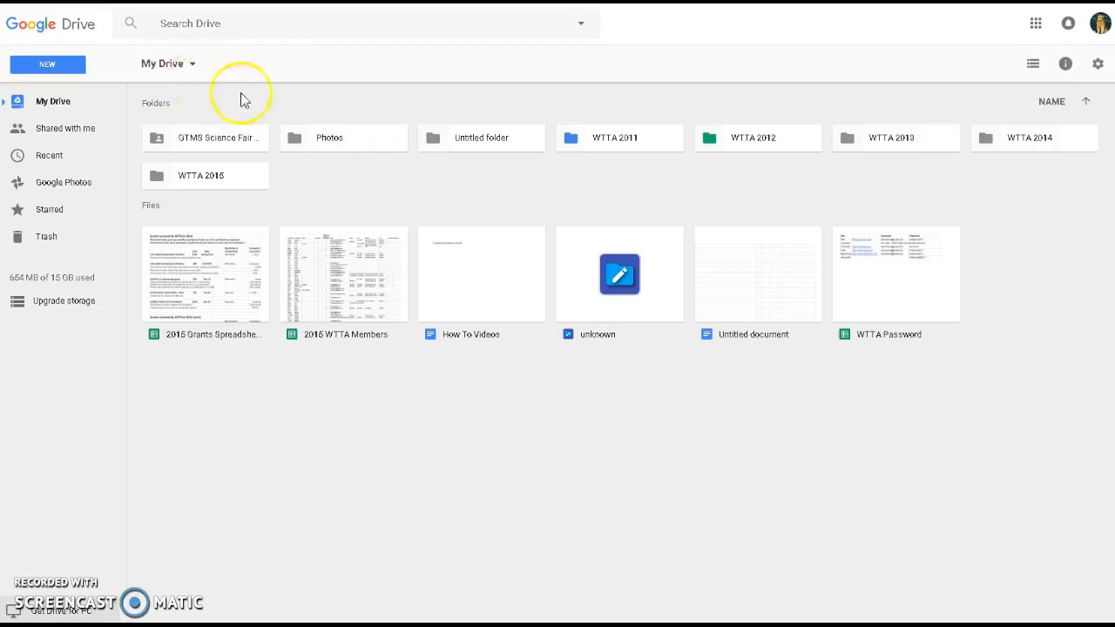
Look over the new-file types that Drive offers, including the additional apps.
left_click(53, 66)
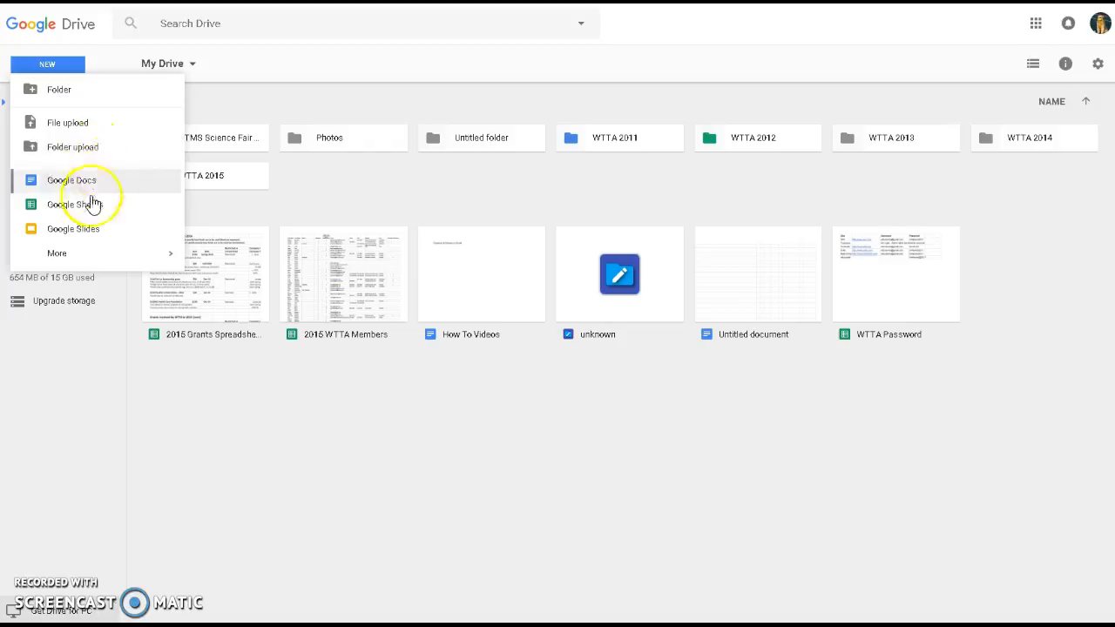
mouse_move(150, 258)
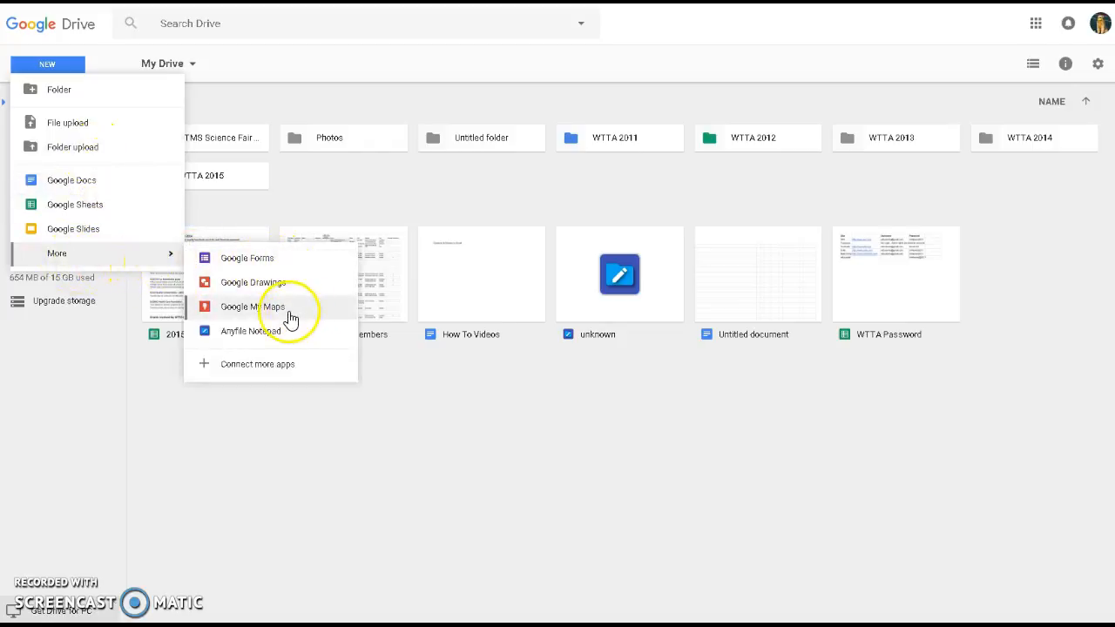
left_click(320, 438)
Examine the Shared with me, Recent, Google Photos, Starred and Trash sections, along with the storage usage breakdown.
left_click(52, 128)
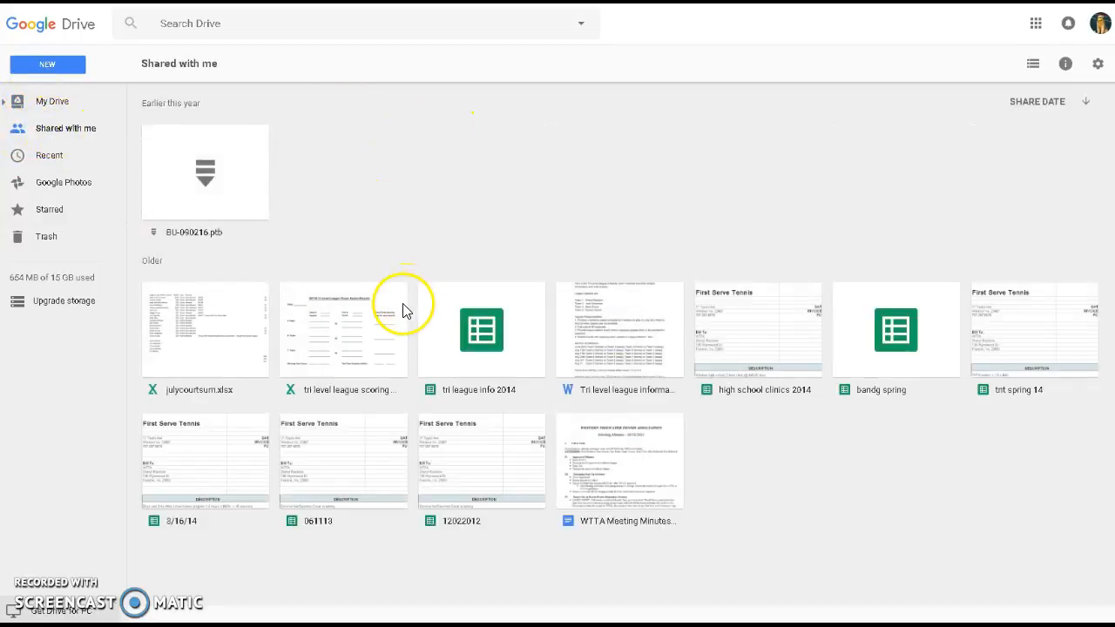
left_click(56, 161)
left_click(57, 160)
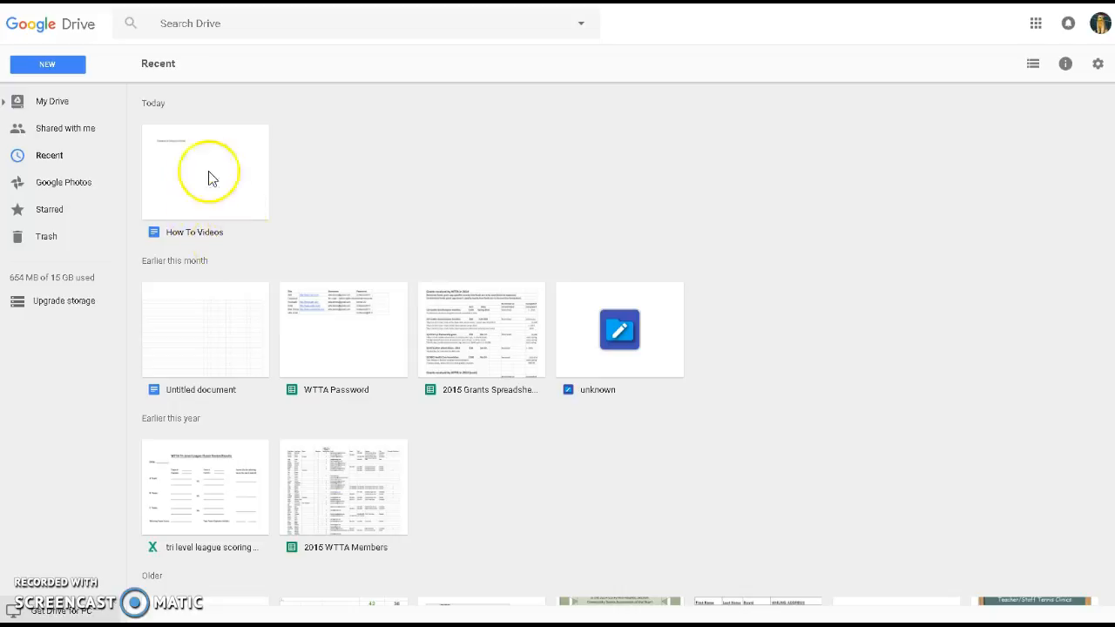
left_click(46, 182)
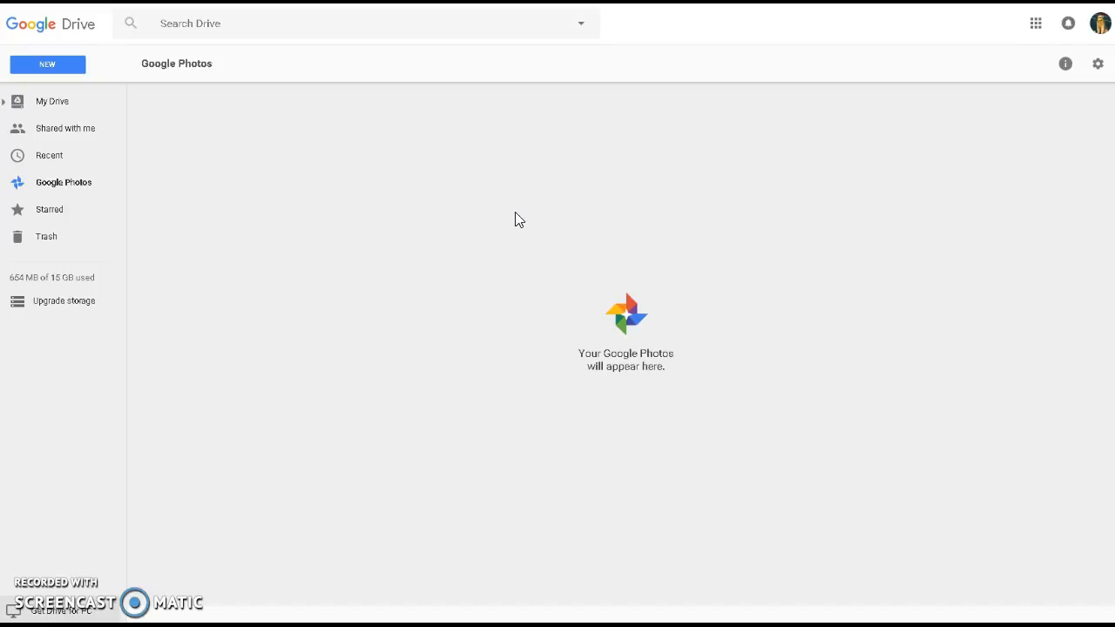
mouse_move(72, 279)
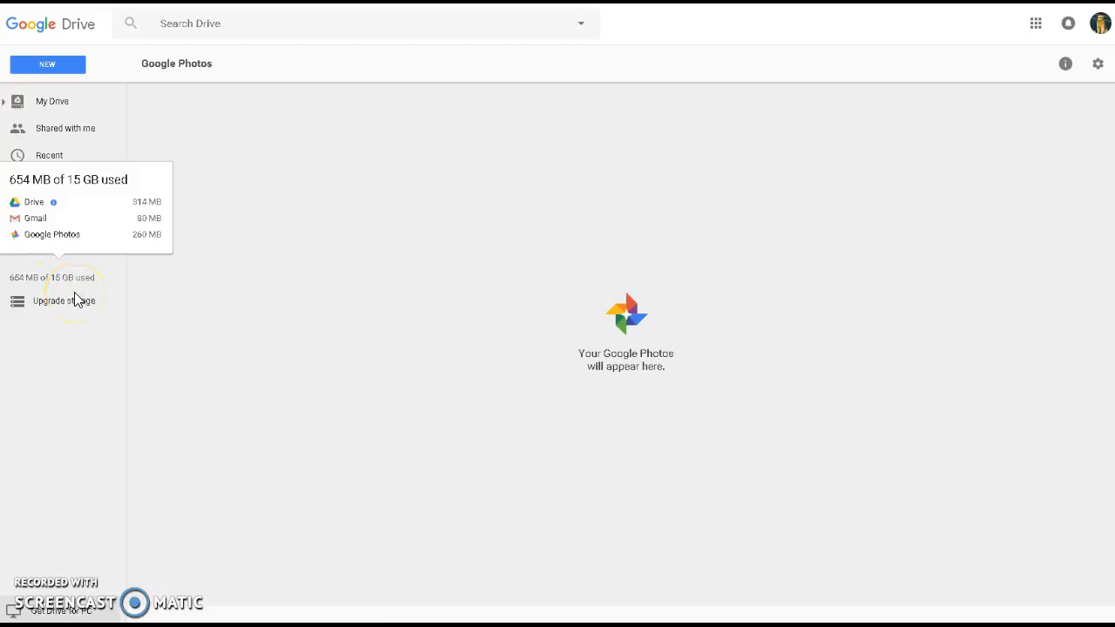
left_click(642, 354)
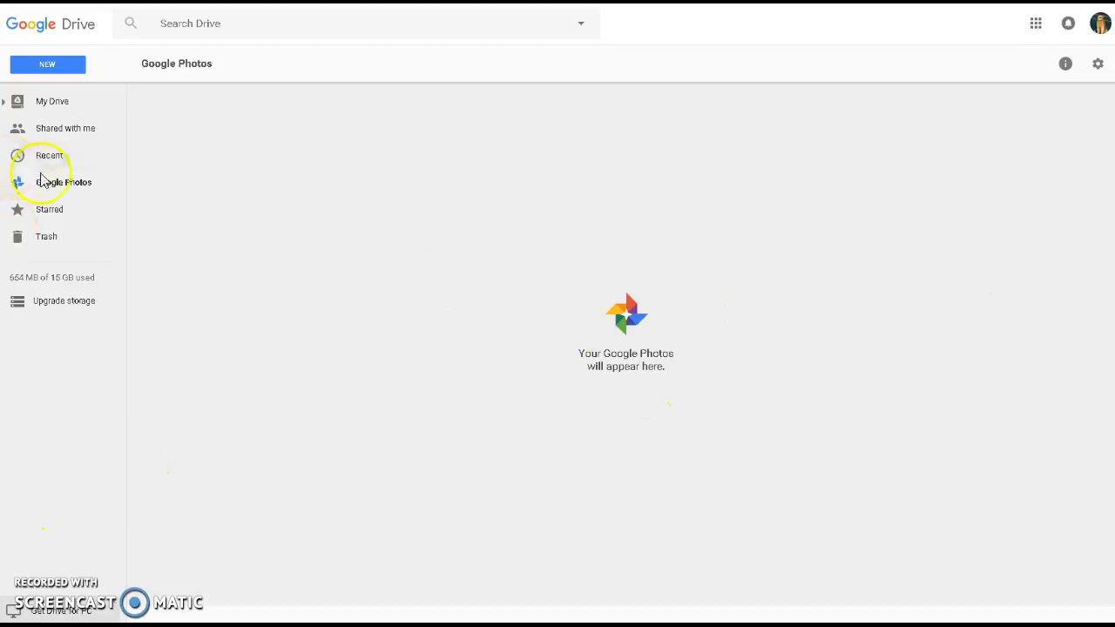
left_click(61, 216)
left_click(31, 244)
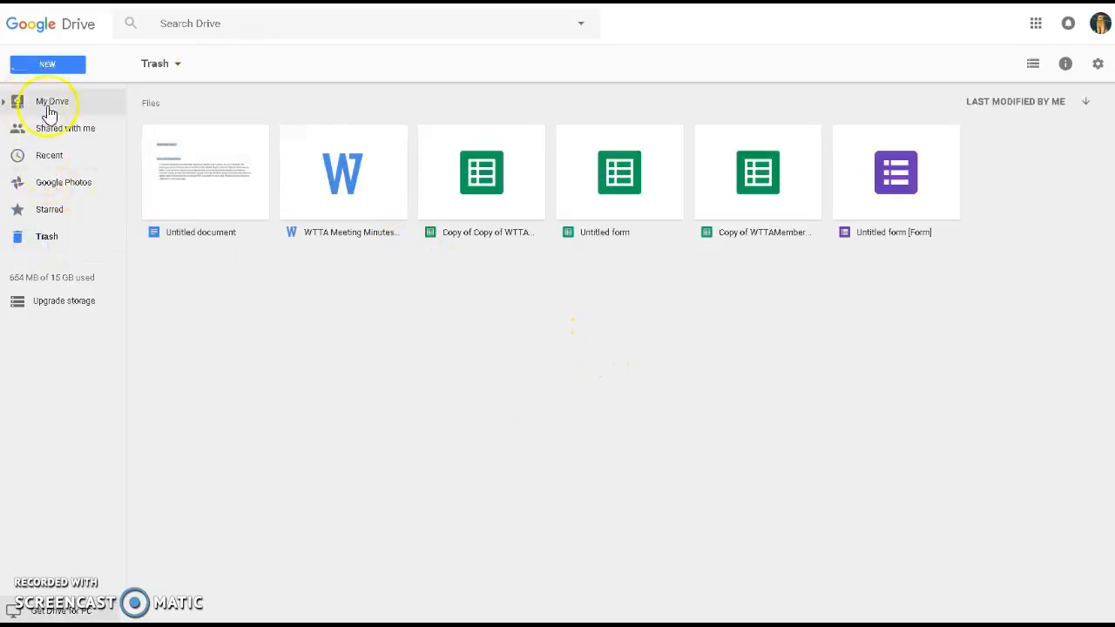
Create a blank Google Form from My Drive and dismiss the introductory tour.
left_click(49, 110)
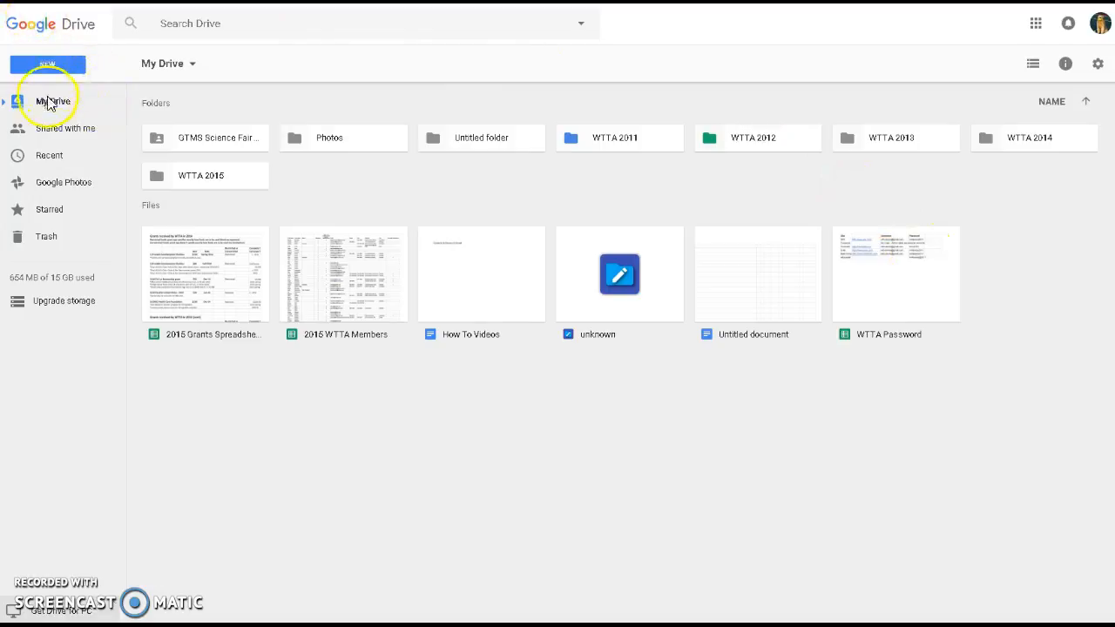
left_click(52, 67)
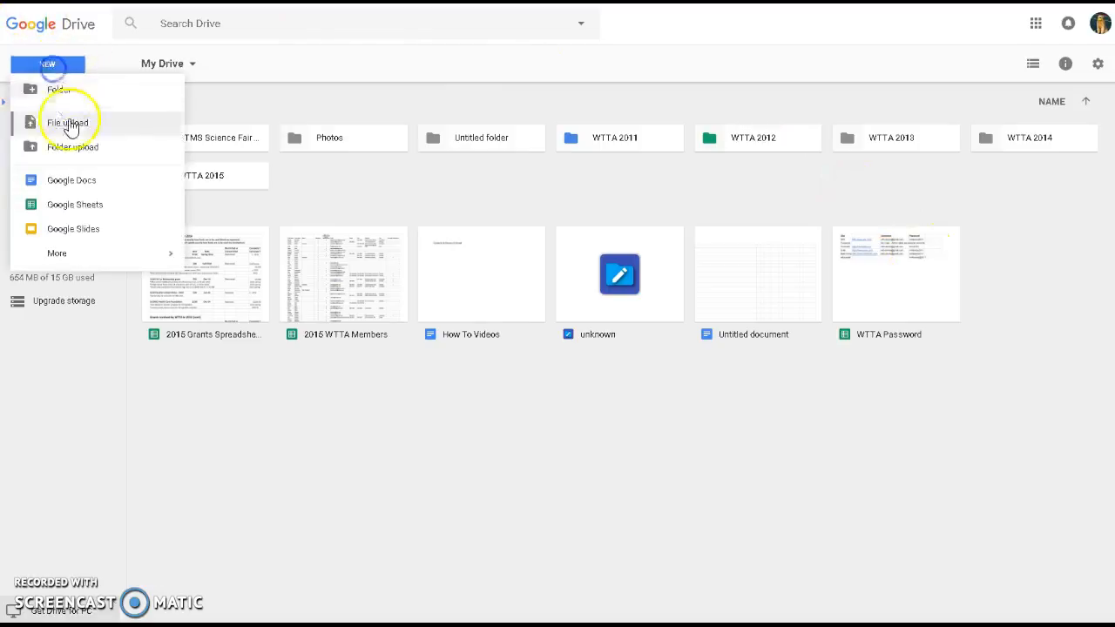
mouse_move(96, 262)
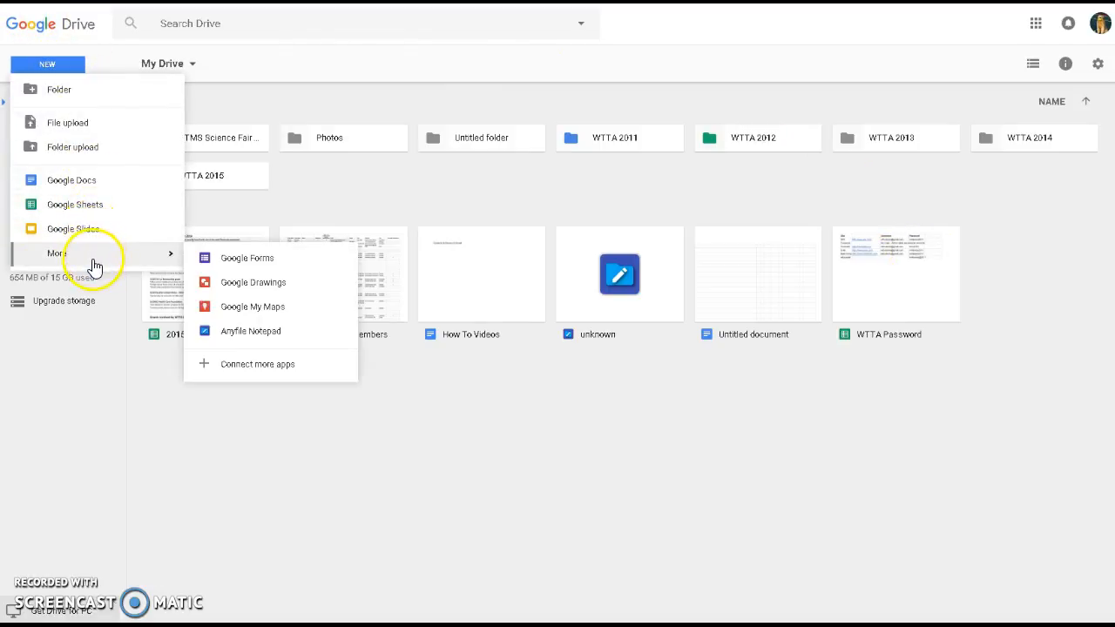
left_click(222, 262)
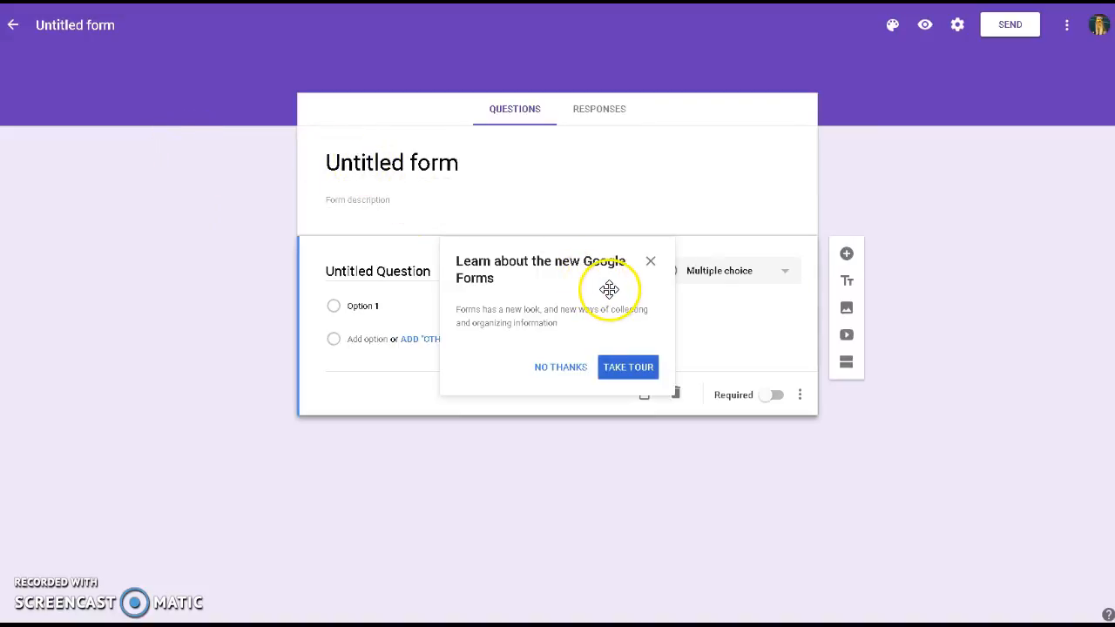
left_click(650, 263)
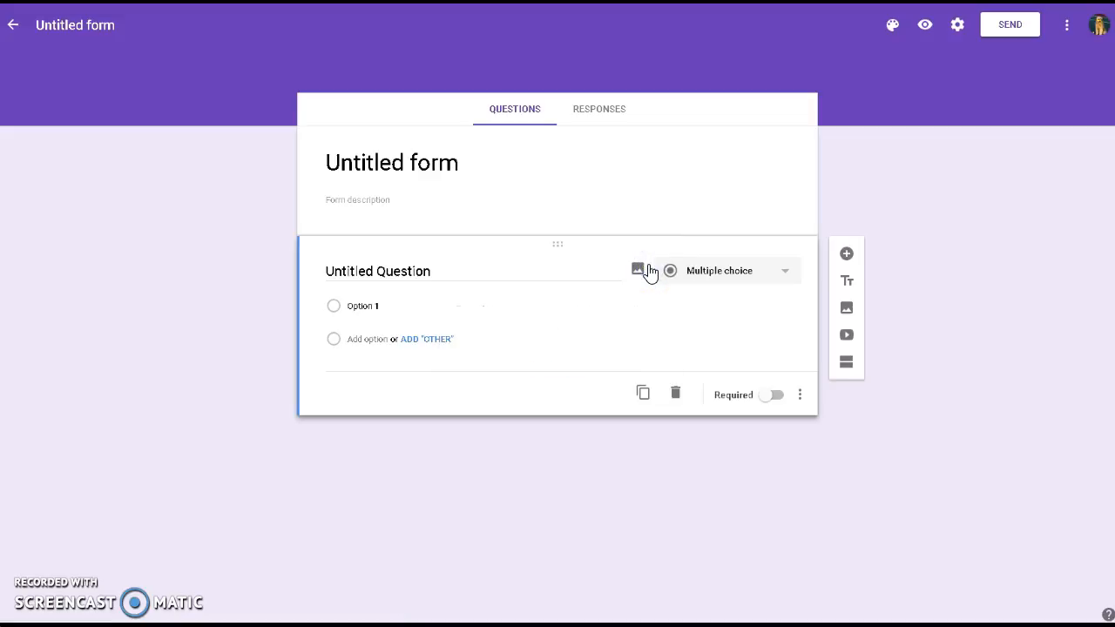
View the new form's responses section and return to its questions.
left_click(455, 164)
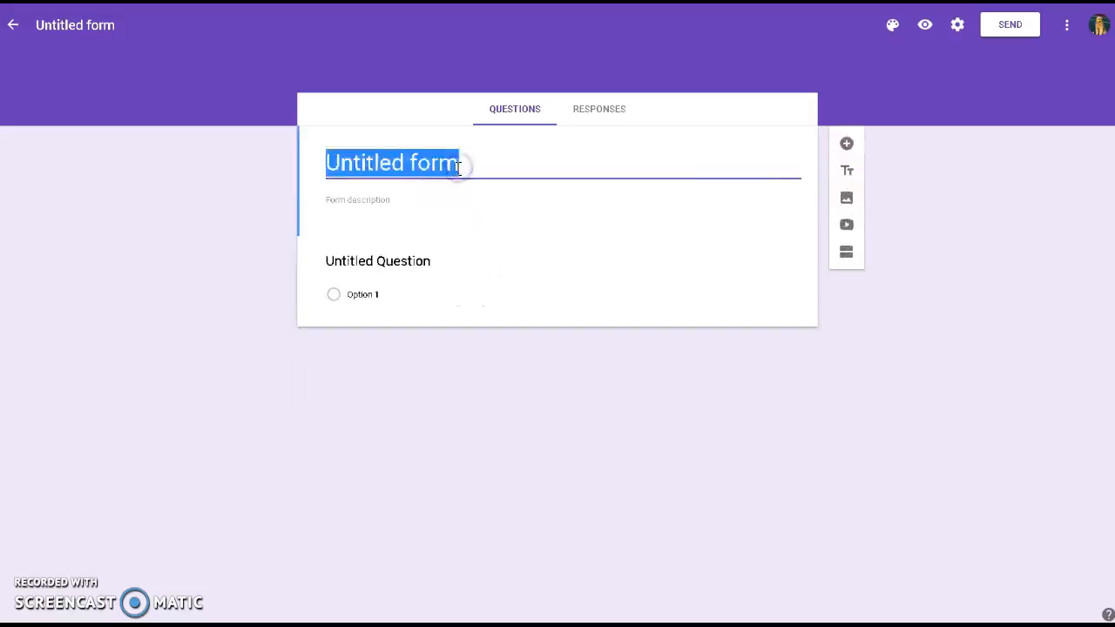
left_click(605, 111)
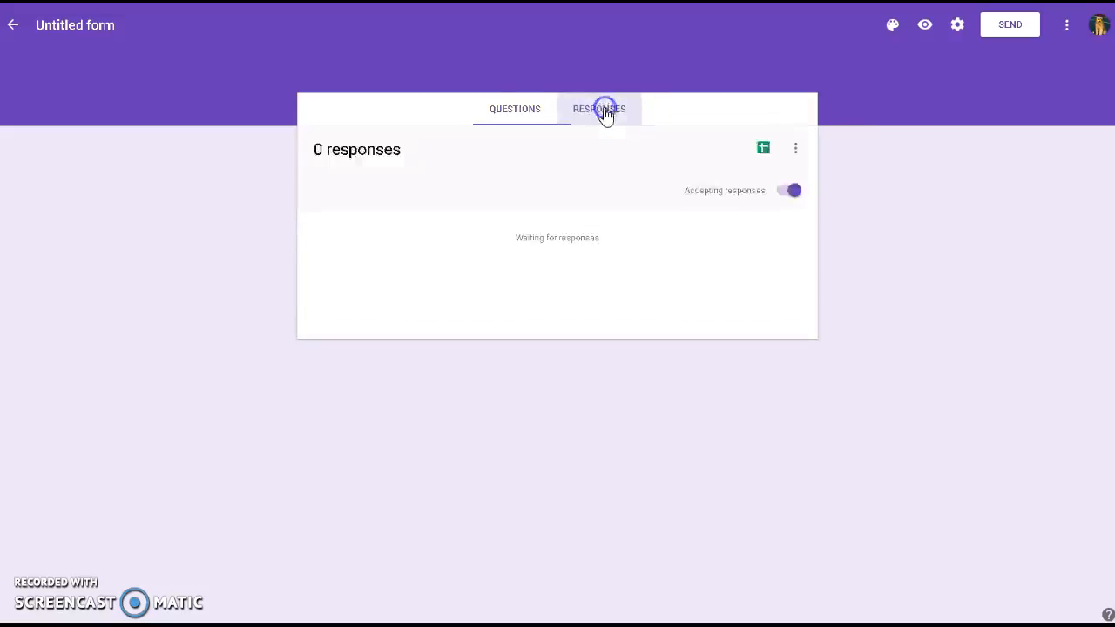
left_click(503, 112)
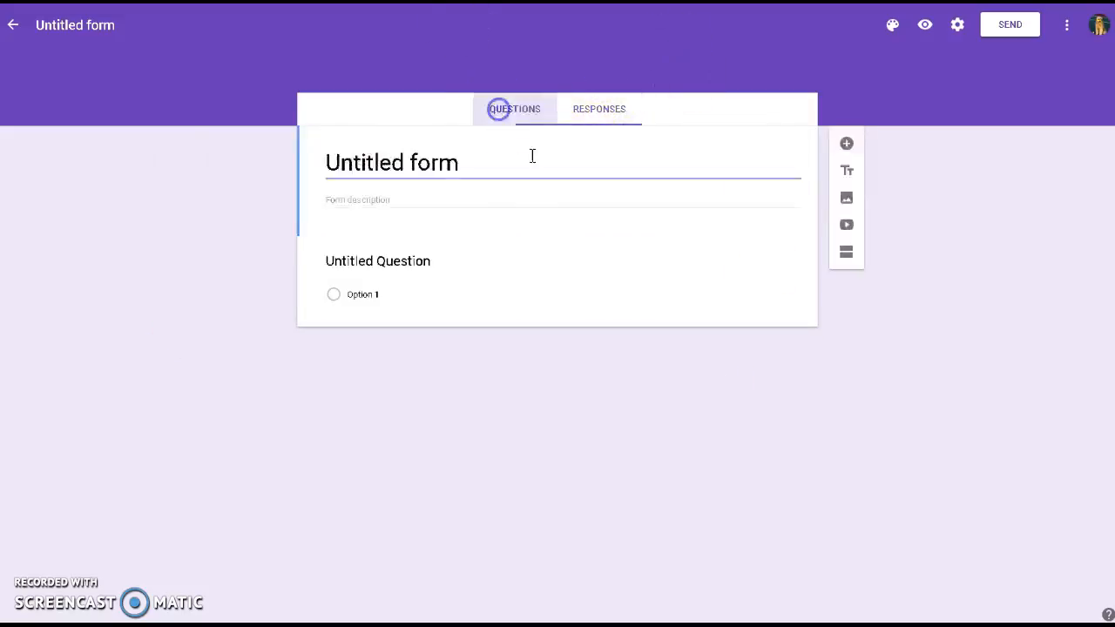
Title the form "WTTA Summer Tri-Level League 2017" and set its description to "Fill out this form to sign up!".
left_click(379, 158)
type("WTTA Tri-Level League")
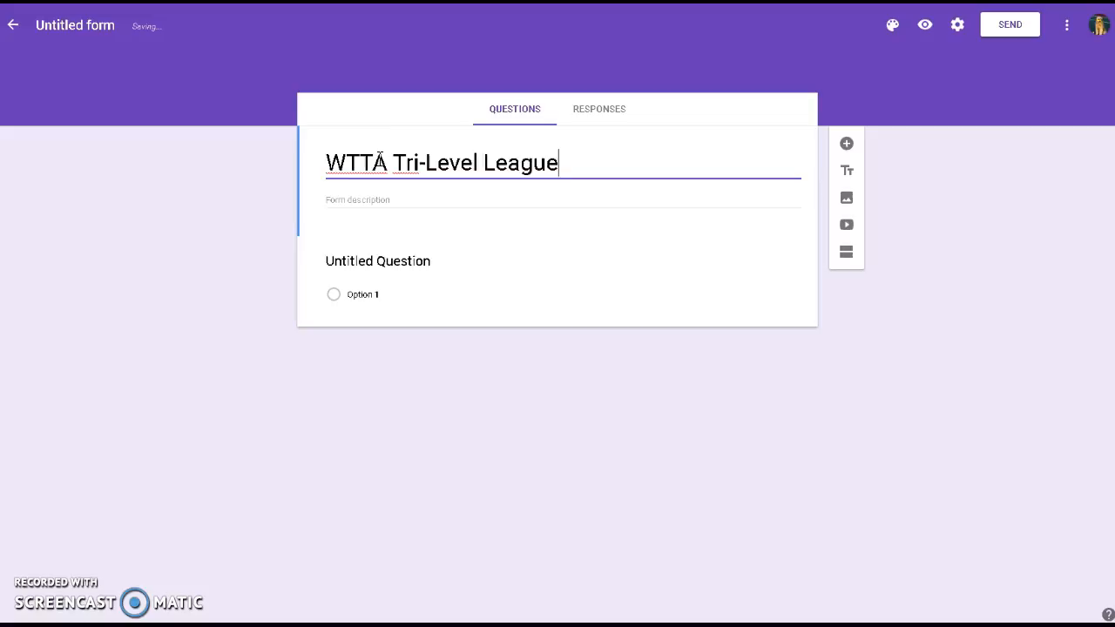
left_click(383, 158)
type("Su")
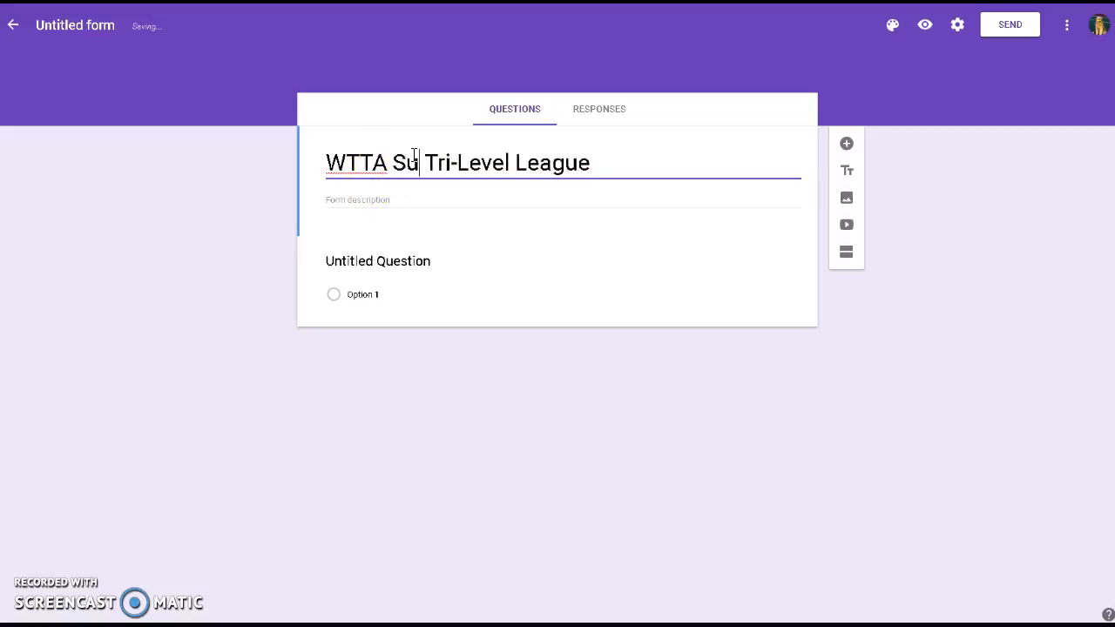
type("mmer")
left_click(666, 155)
type("2016")
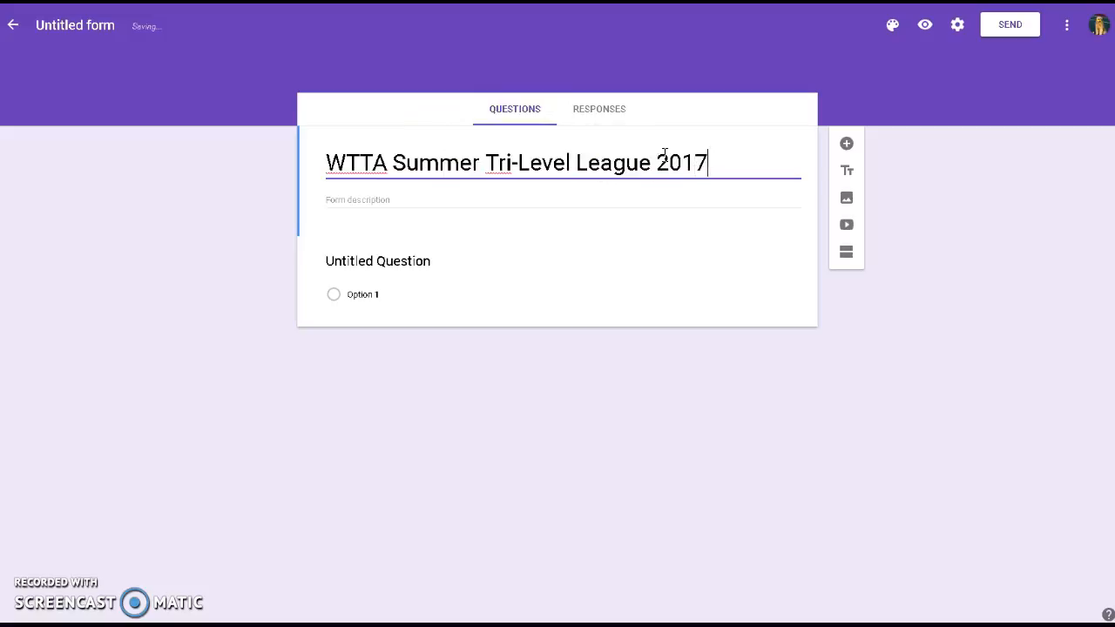
left_click(383, 198)
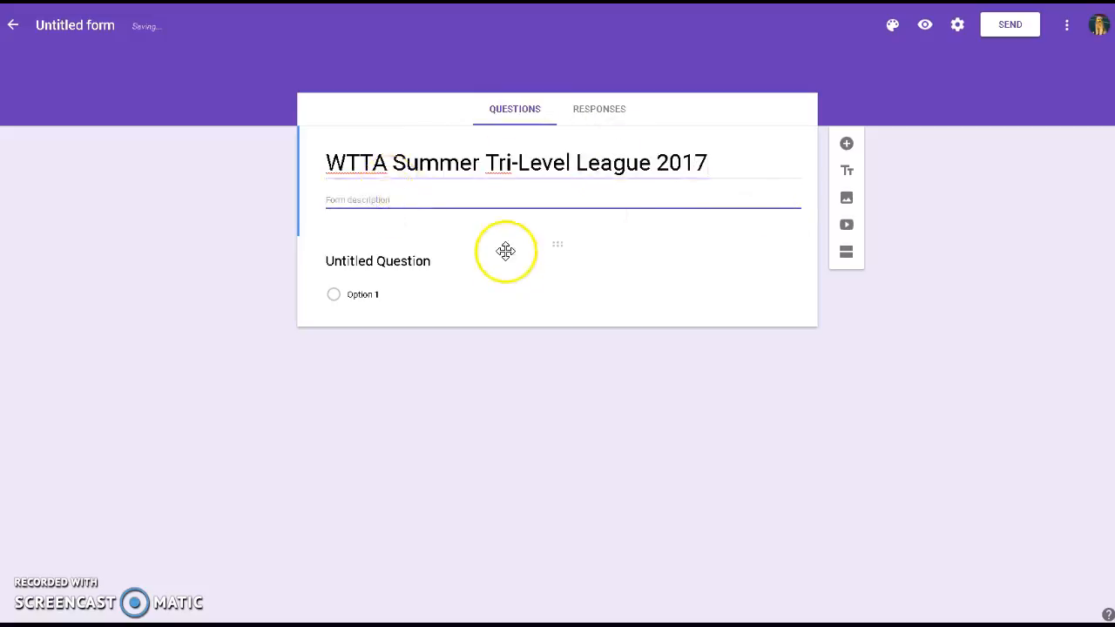
type("Fill out this form to sign up!")
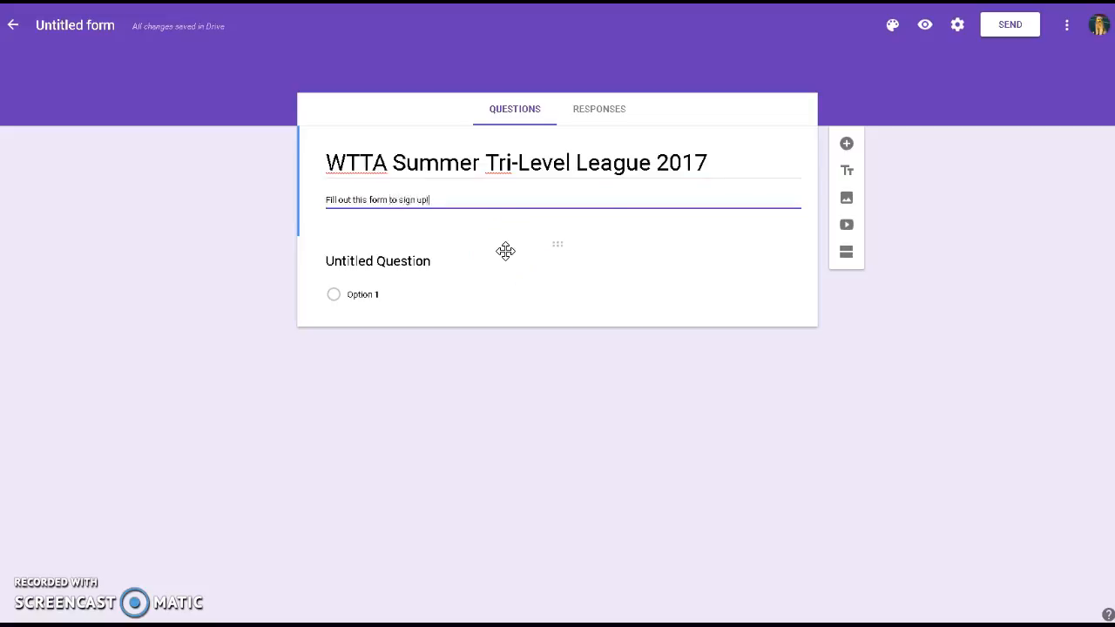
Make the first question "What level are you?" with the multiple-choice options A, B+, B, C and "I don't know".
left_click(426, 265)
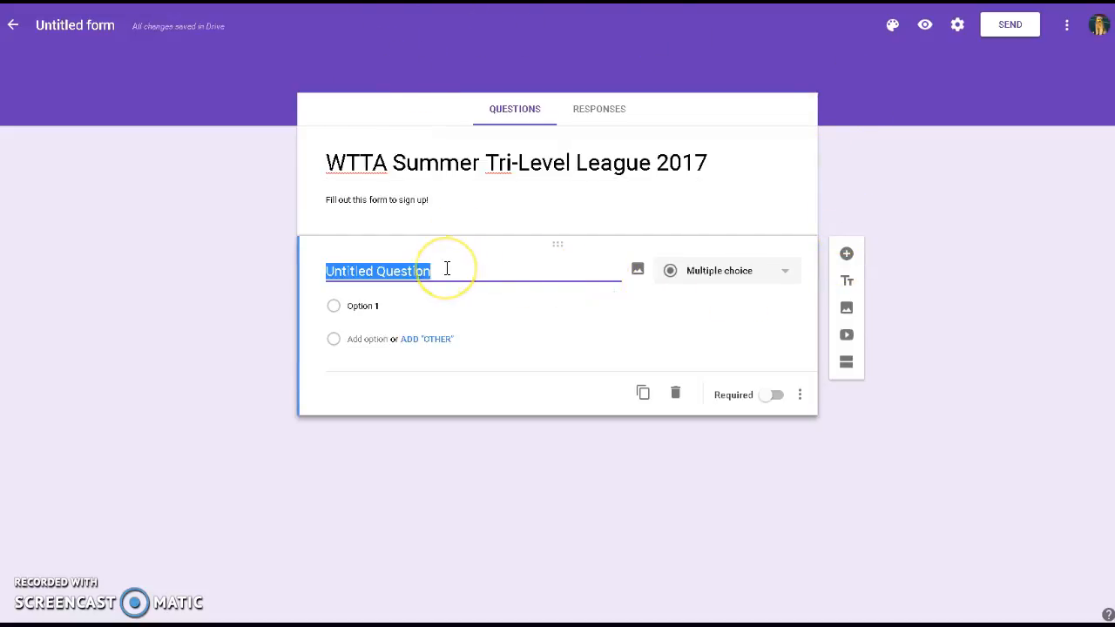
type("What level are you?")
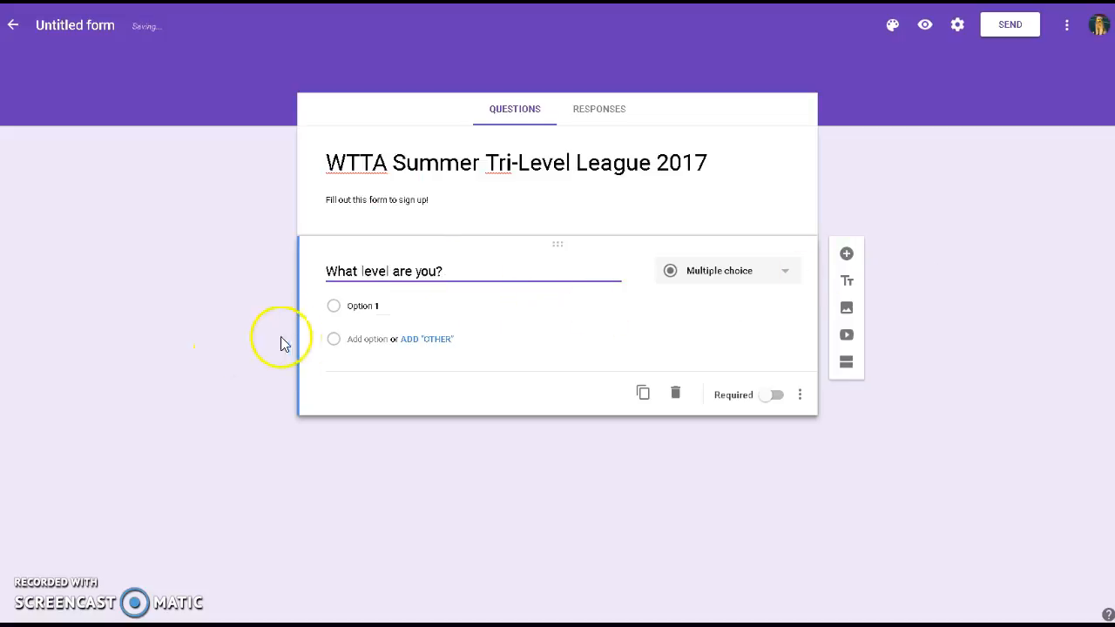
left_click(366, 307)
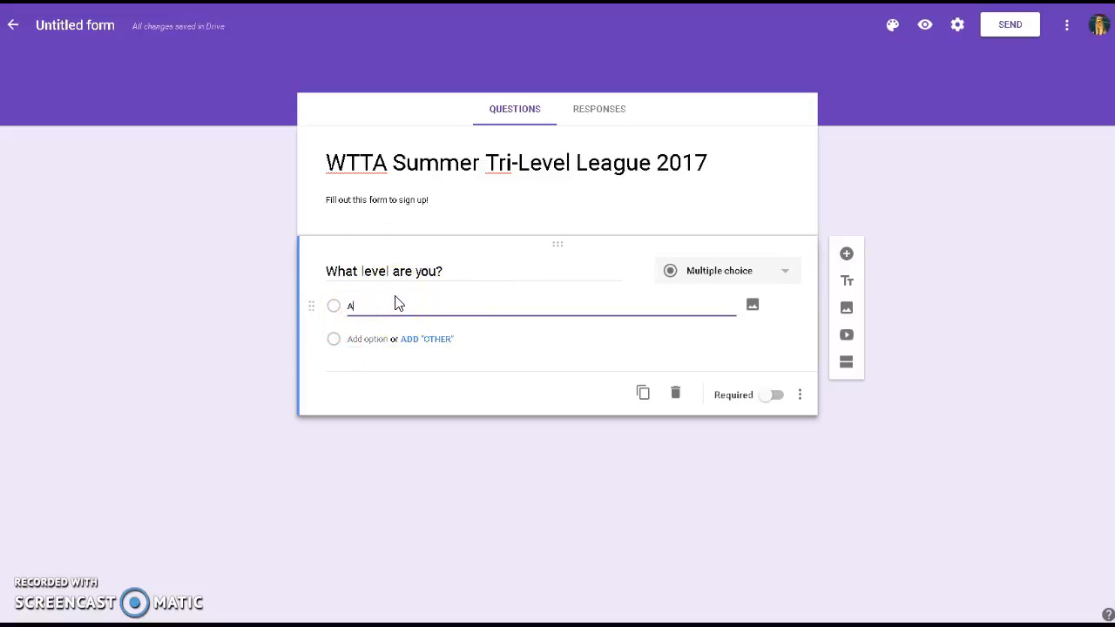
key("Return")
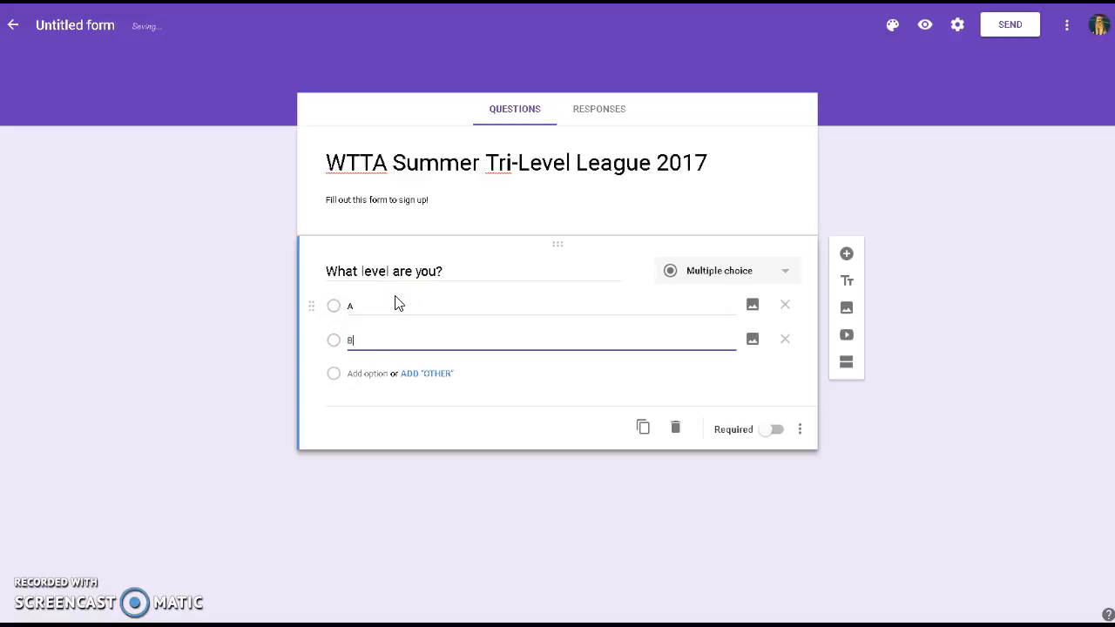
key("Return")
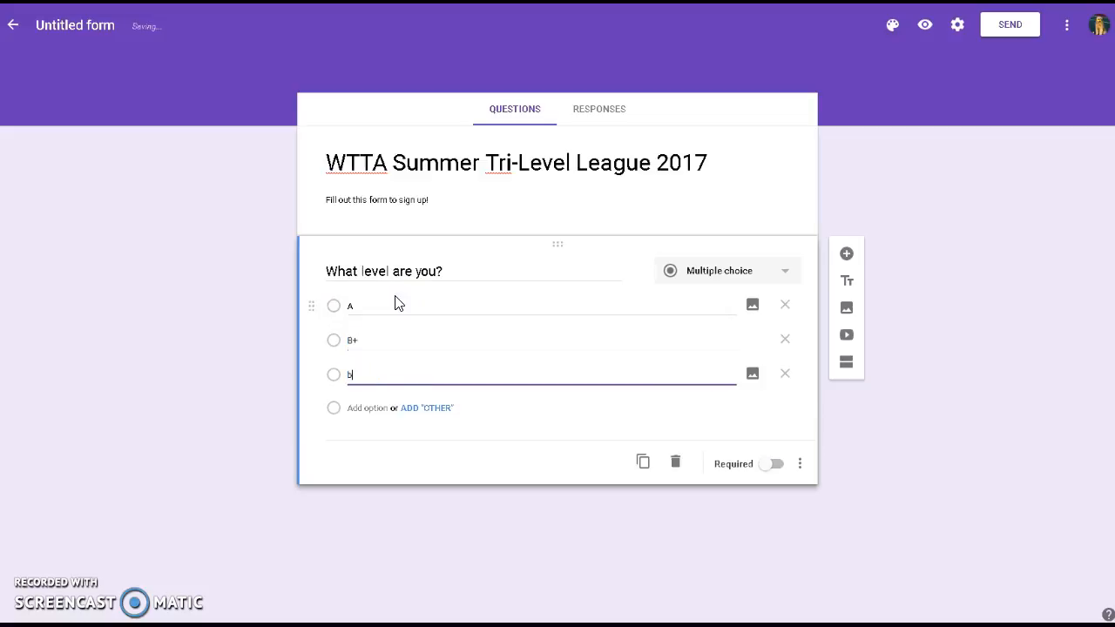
type("B")
key("Return")
key("Return")
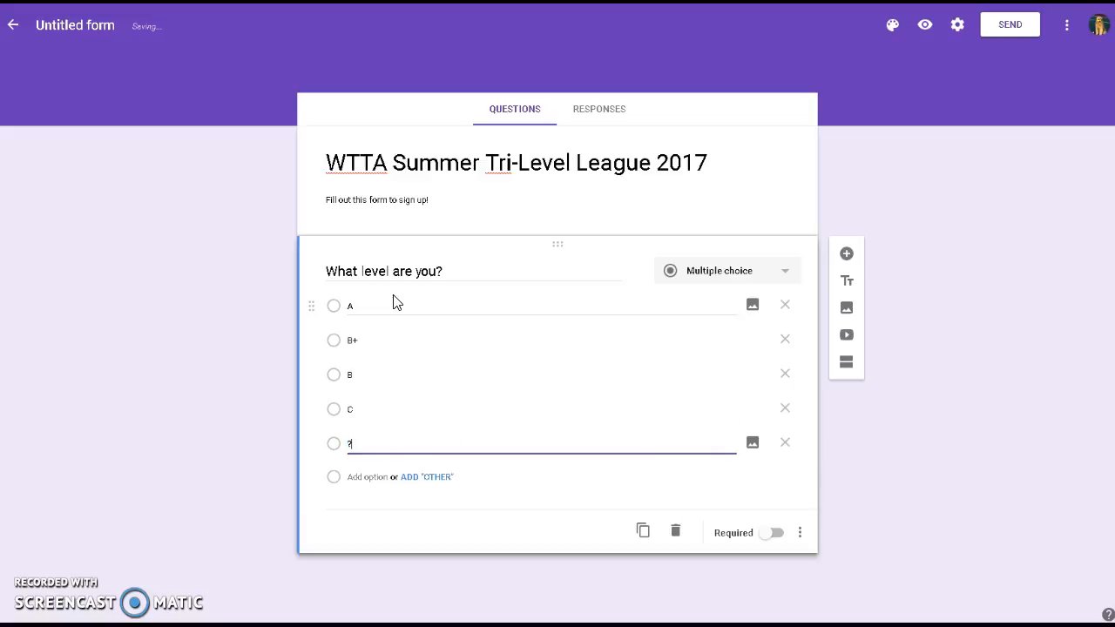
type("I don't know")
left_click(440, 528)
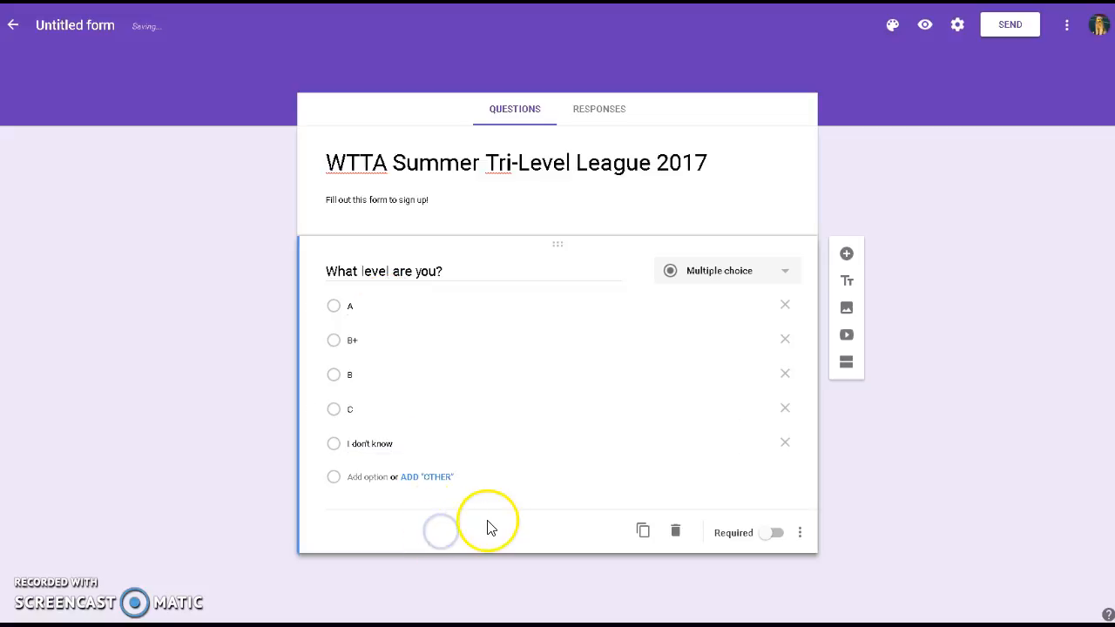
Add a short-answer question titled "Name:" after the level question.
left_click(846, 254)
type("Wh")
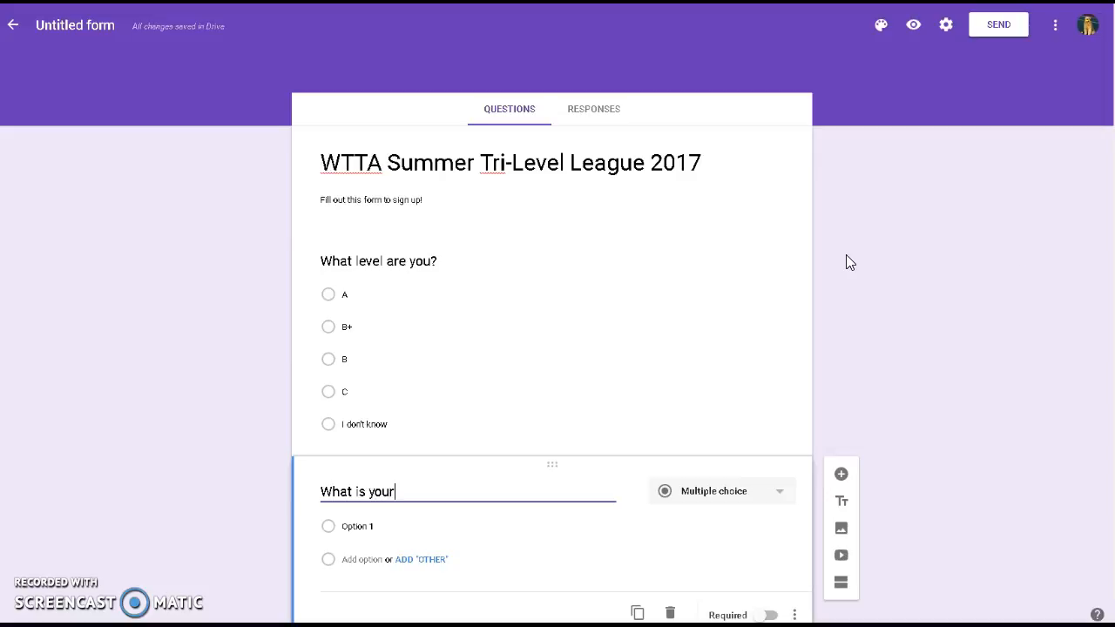
type("at")
key("BackSpace")
key("BackSpace")
key("BackSpace")
key("BackSpace")
type("N")
left_click(829, 262)
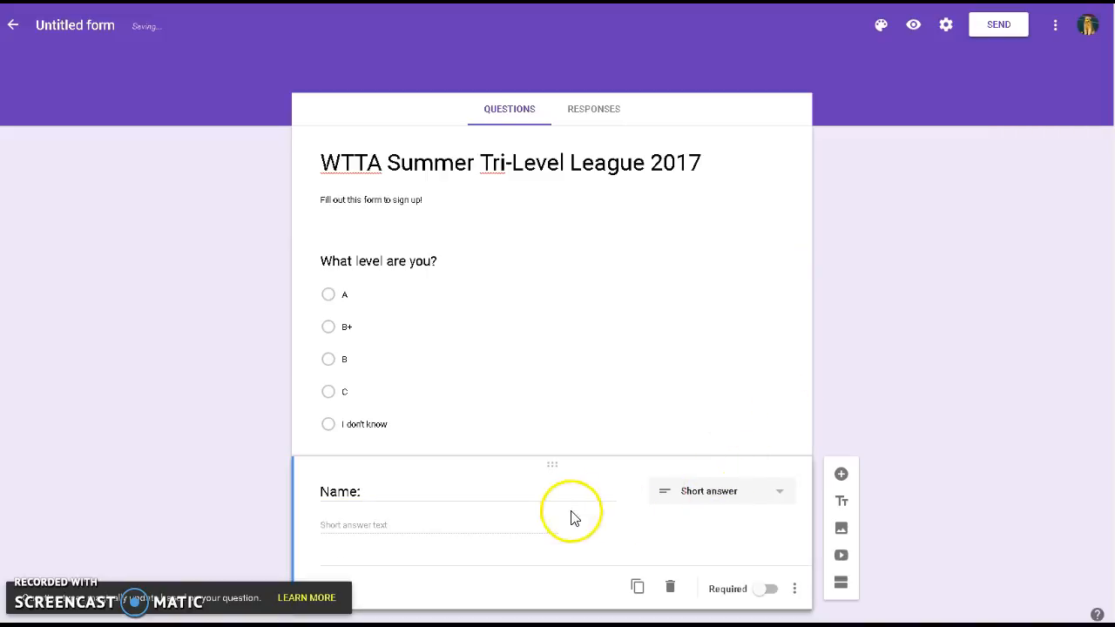
Look through the answer types available for the "Name:" question and keep Short answer.
left_click(784, 493)
scroll(705, 490, "down", 1)
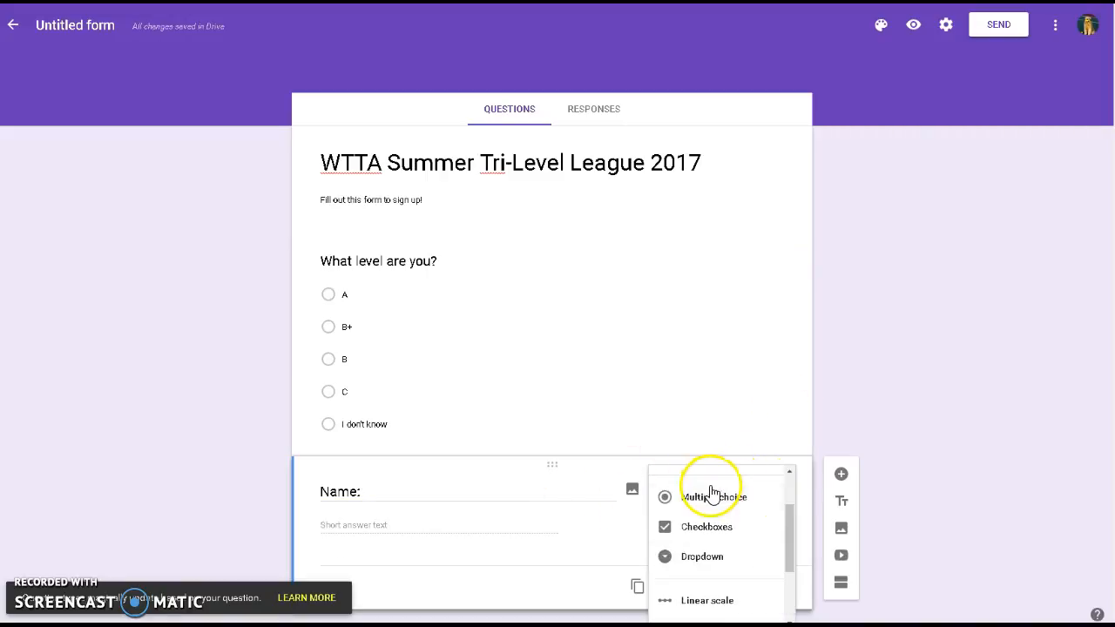
scroll(717, 504, "up", 1)
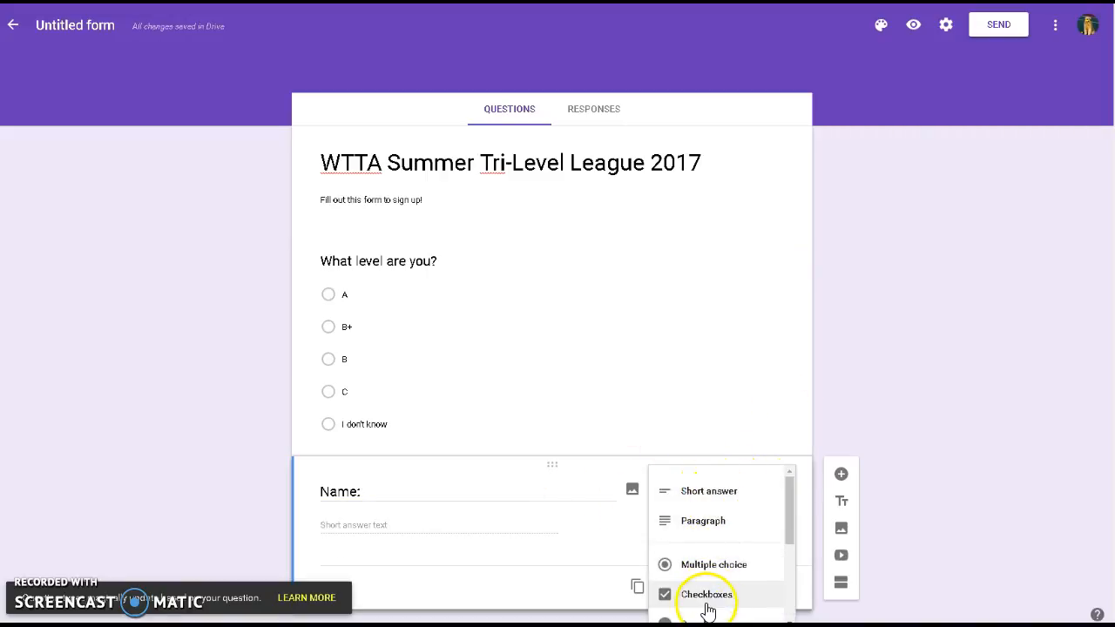
left_click(712, 495)
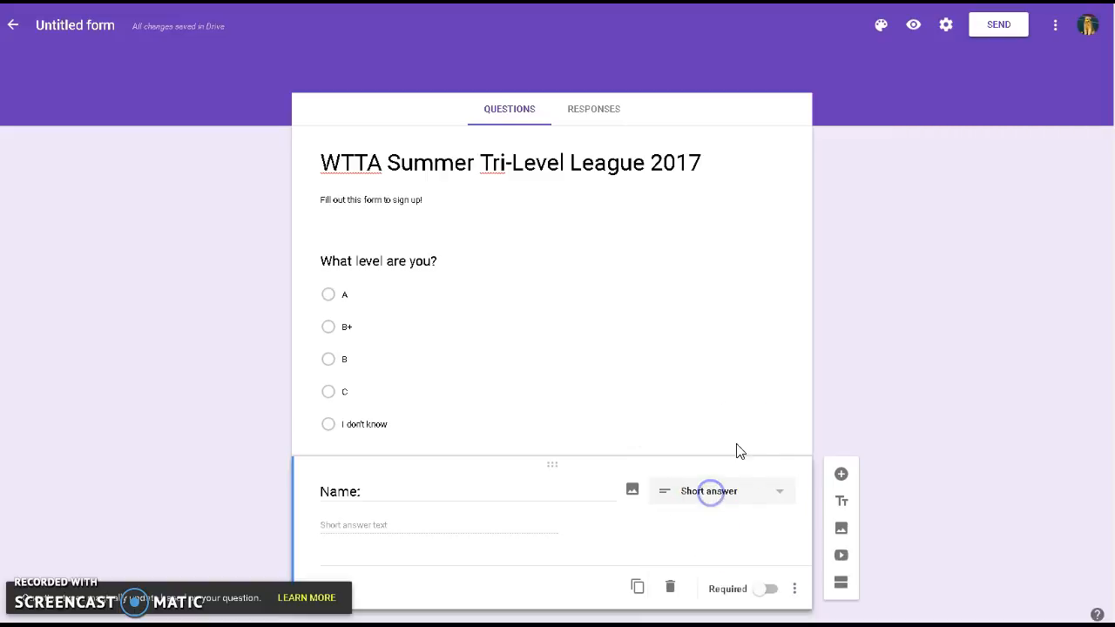
Move the "Name:" question above the "What level are you?" question.
left_click(889, 413)
left_click(534, 453)
left_click(635, 511)
left_click(446, 503)
left_click(366, 512)
left_click(353, 576)
left_click(557, 442)
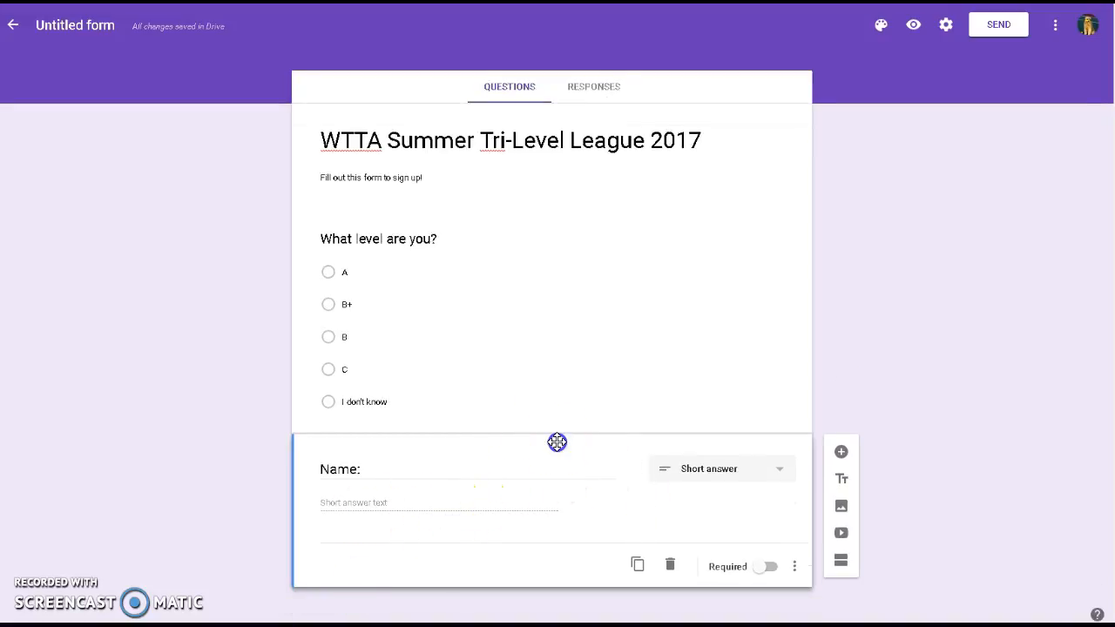
left_click_drag(557, 442, 550, 213)
left_click(599, 352)
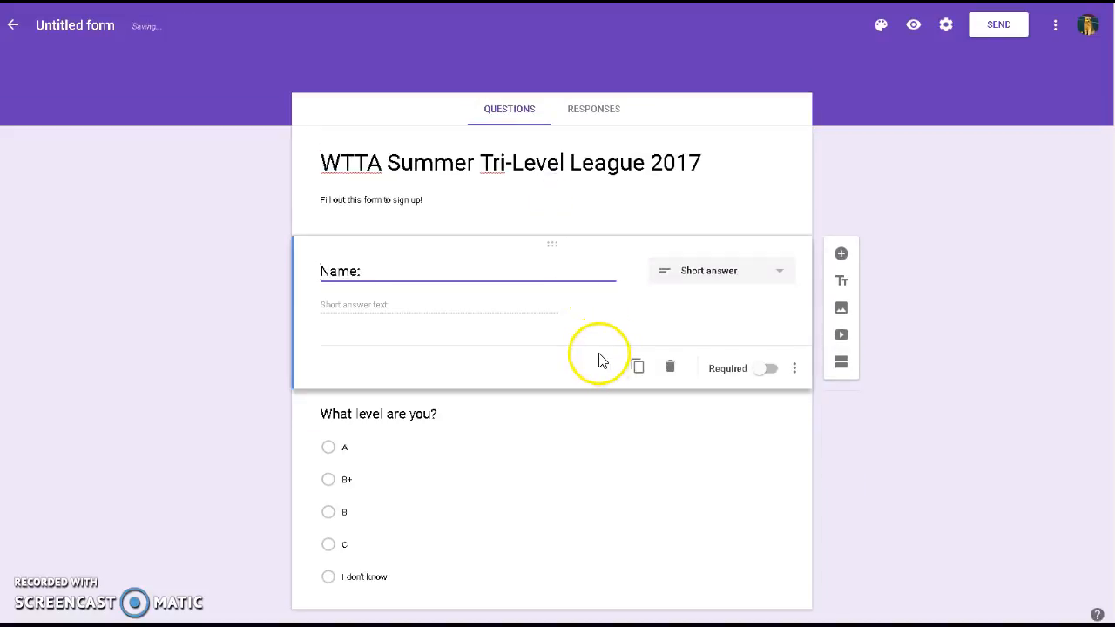
Add a short-answer question titled "Email" after the name question and make it required.
left_click(842, 254)
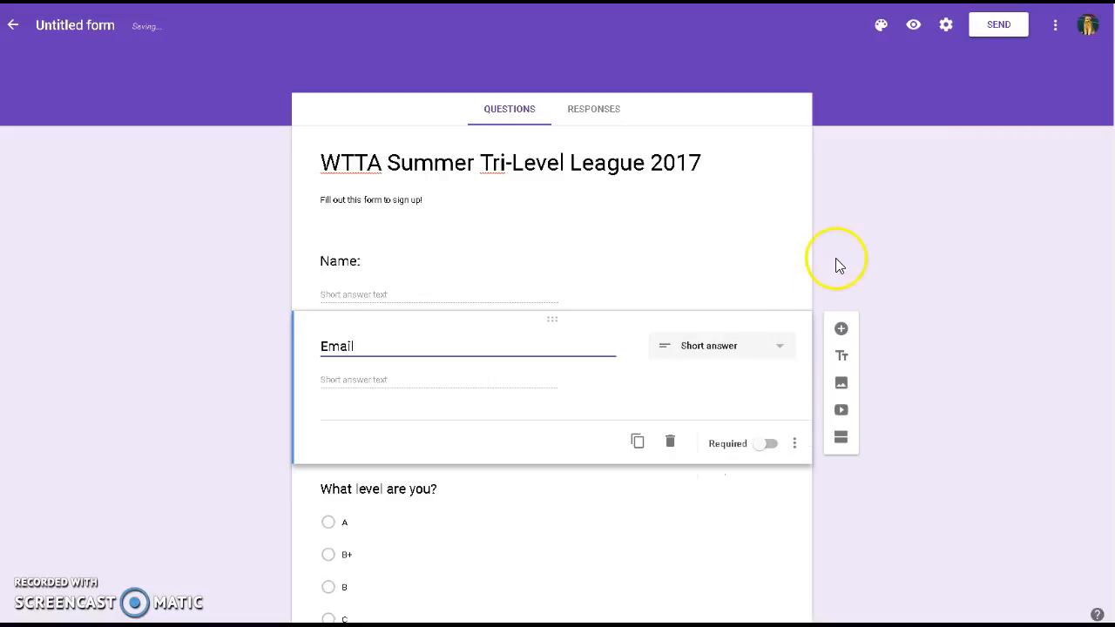
left_click(684, 355)
left_click(686, 352)
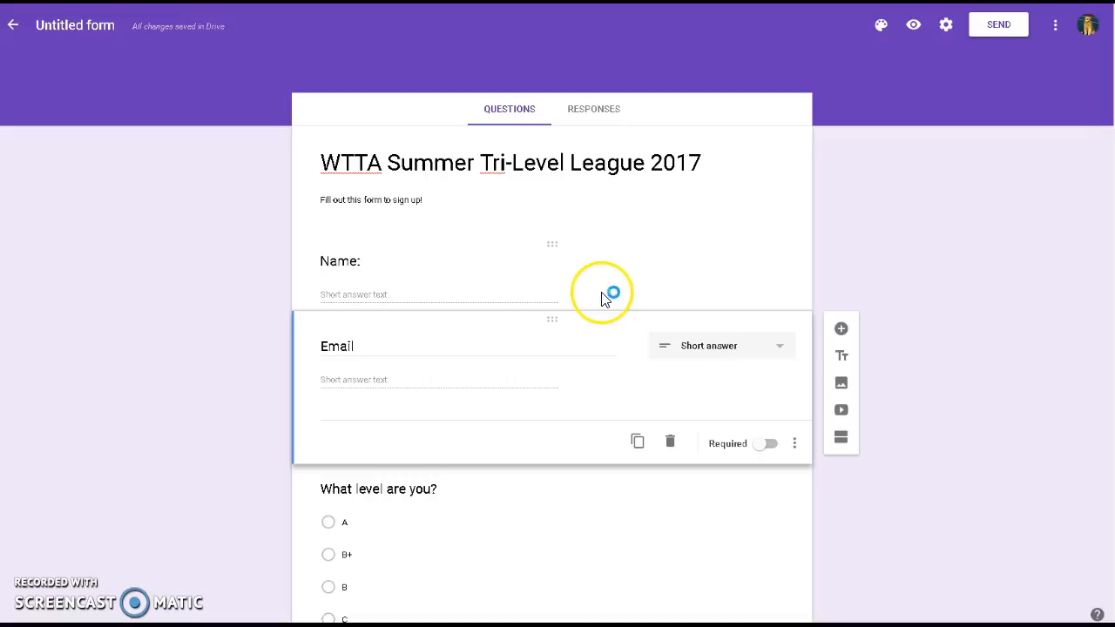
left_click(772, 448)
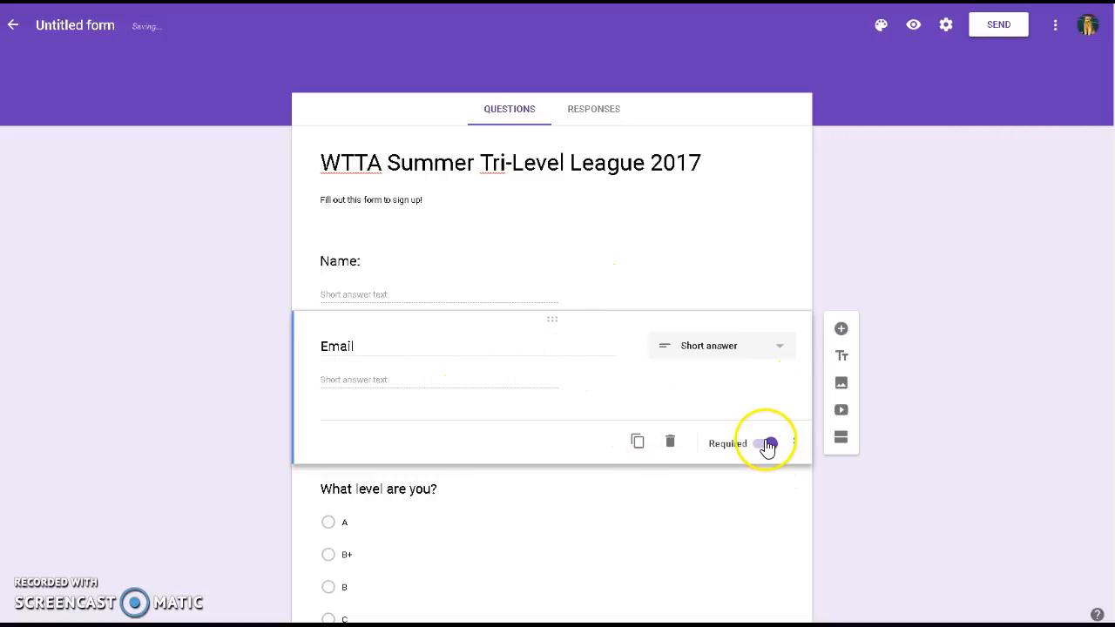
Make the name question required and retitle it "Name" without the colon.
left_click(479, 259)
left_click(772, 370)
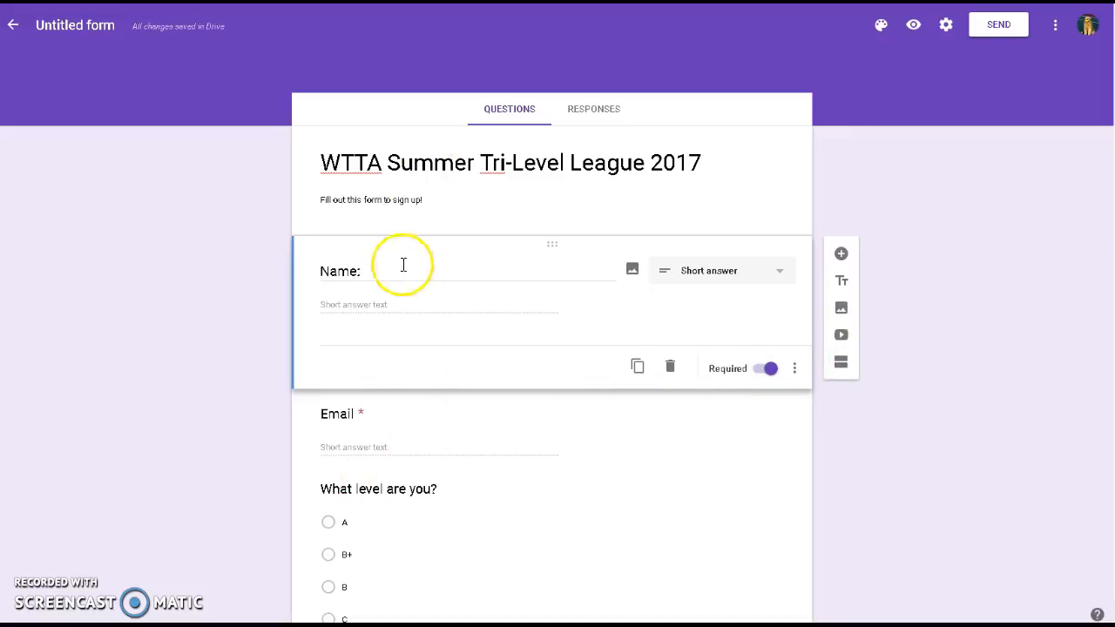
left_click(369, 275)
left_click(369, 273)
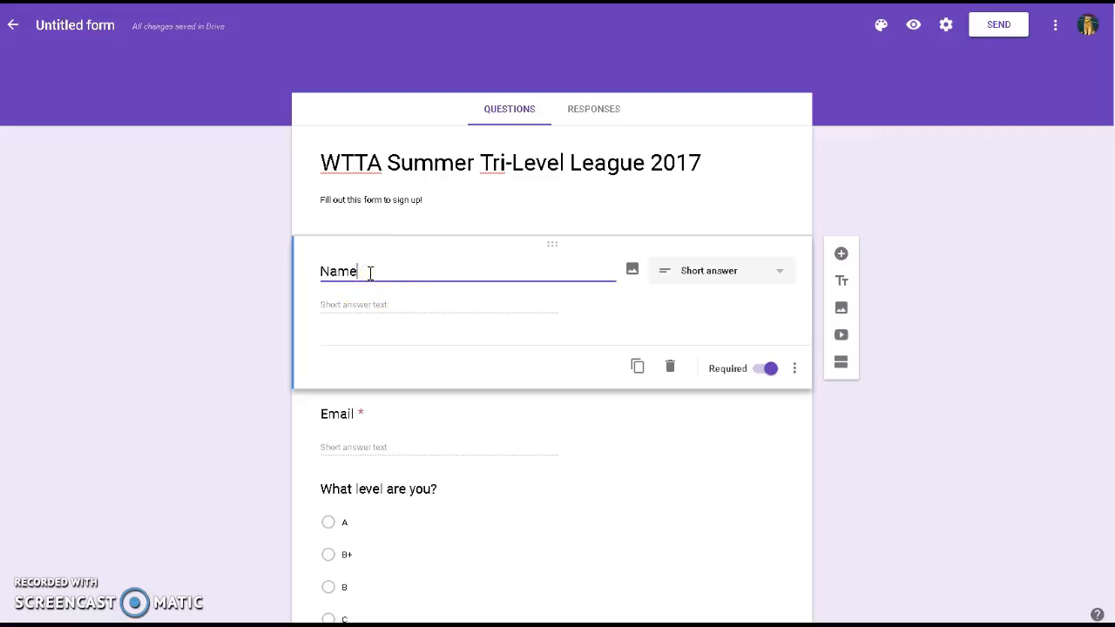
left_click(930, 497)
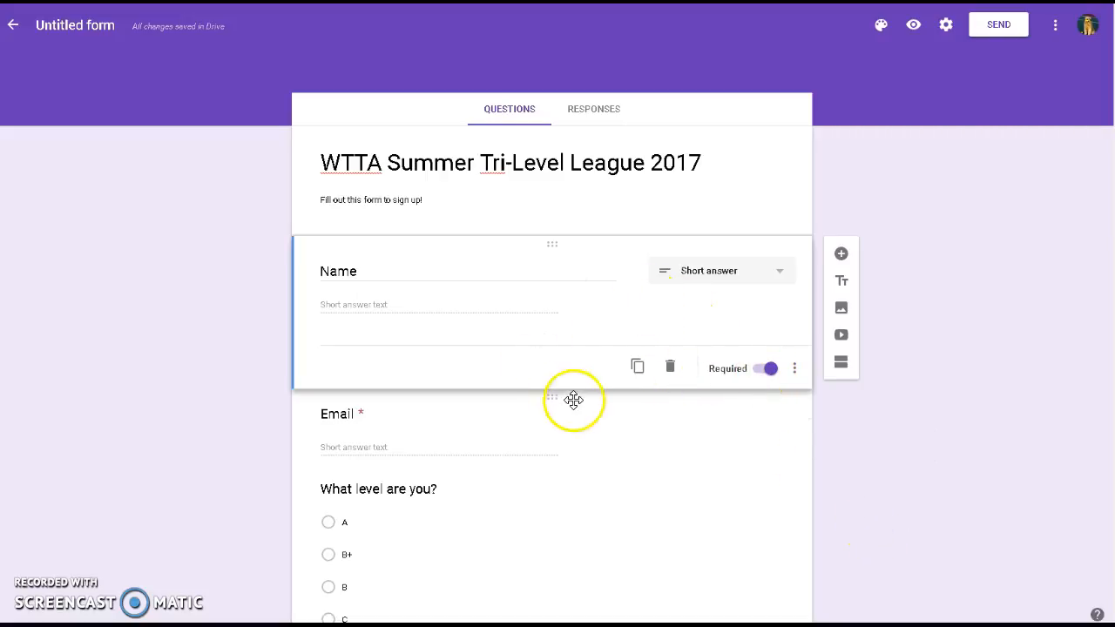
Add a short-answer question titled "Mobile Number" after the Email question and make it required.
left_click(485, 440)
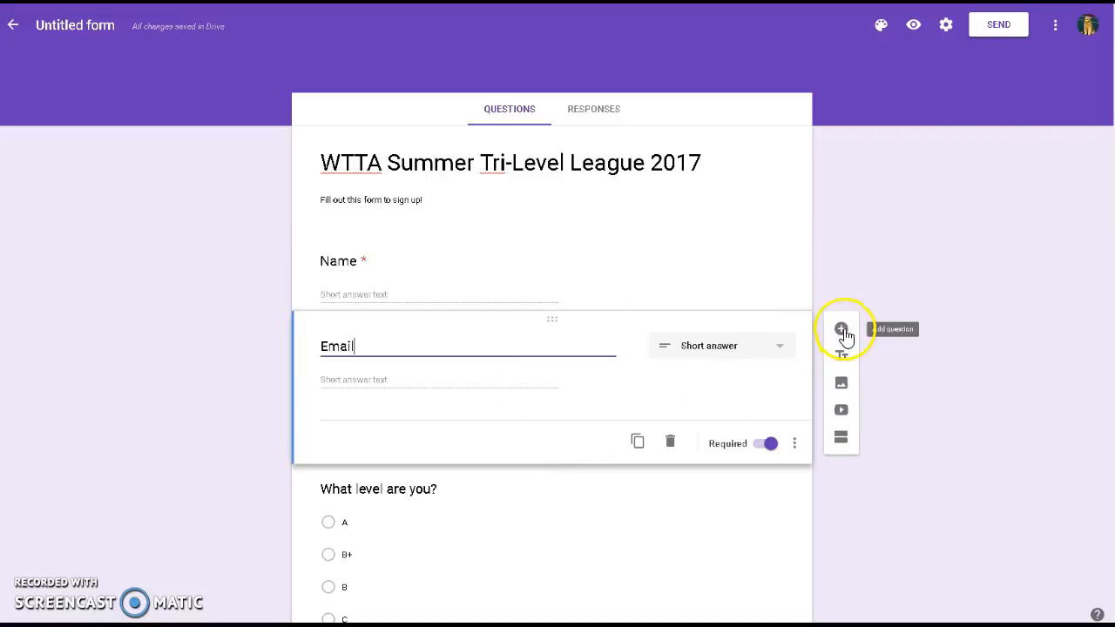
left_click(844, 334)
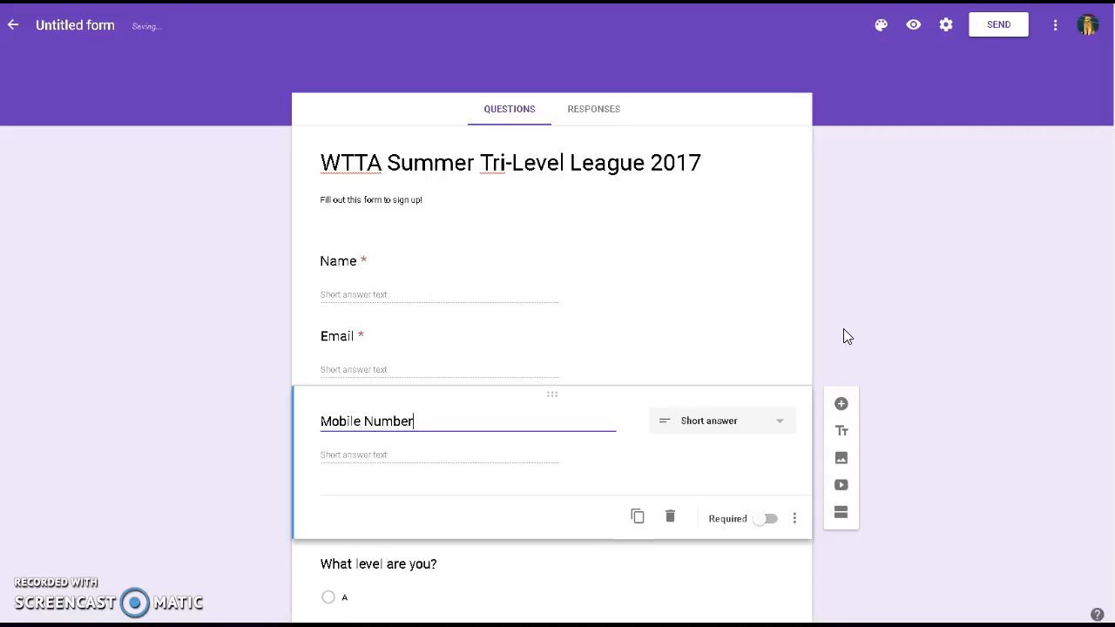
left_click(768, 520)
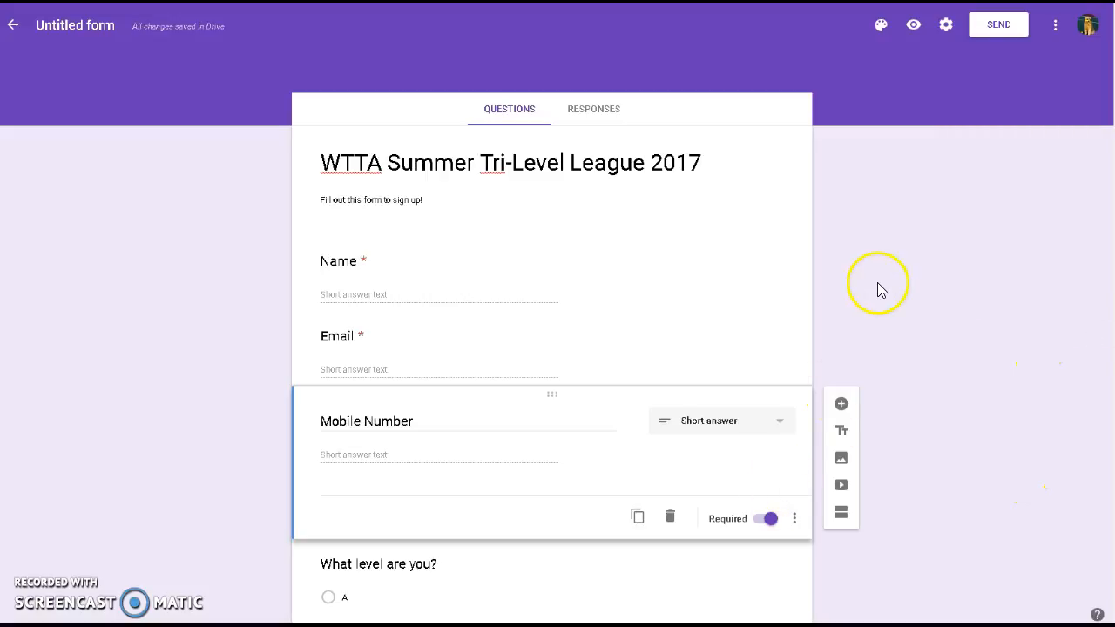
Add a title-and-description block after the level question and insert "Extra infro" at the start of its title.
scroll(867, 308, "down", 2)
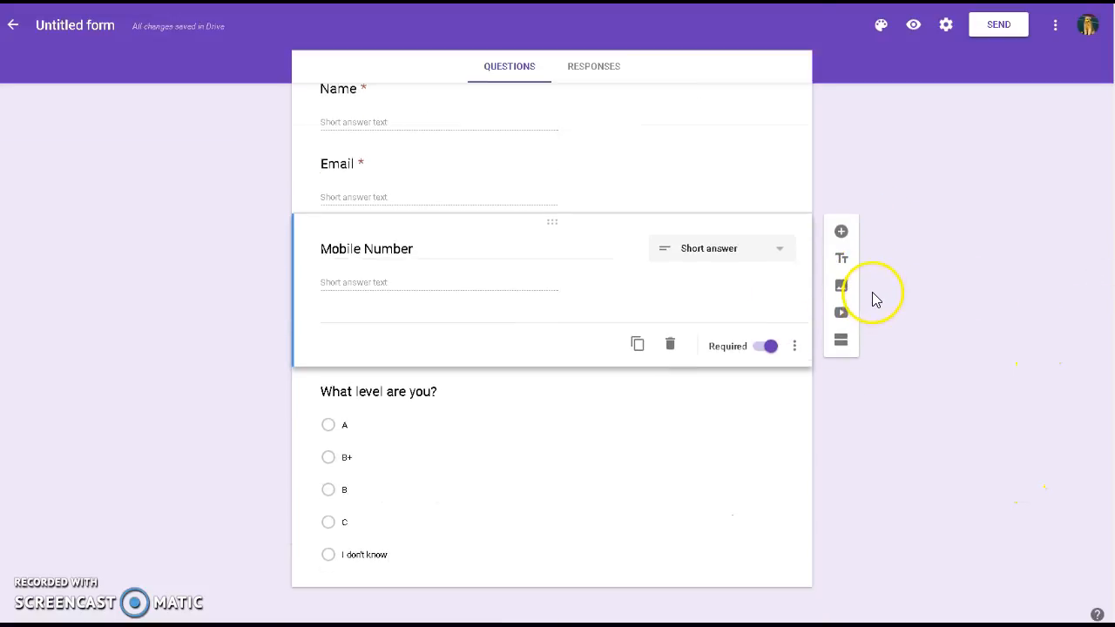
scroll(858, 301, "up", 1)
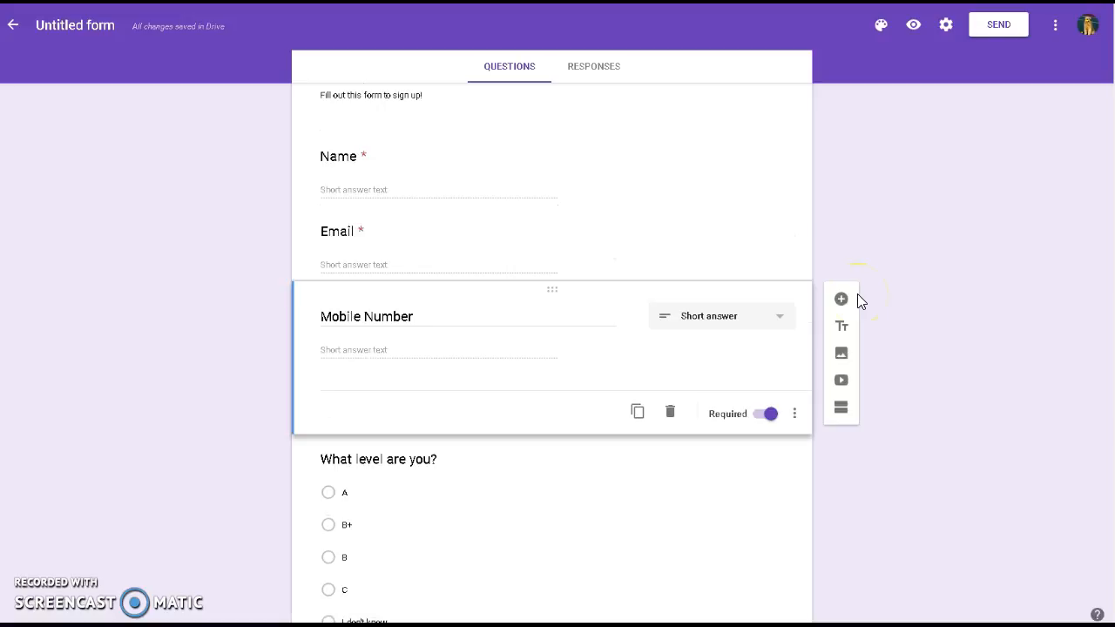
scroll(857, 295, "down", 1)
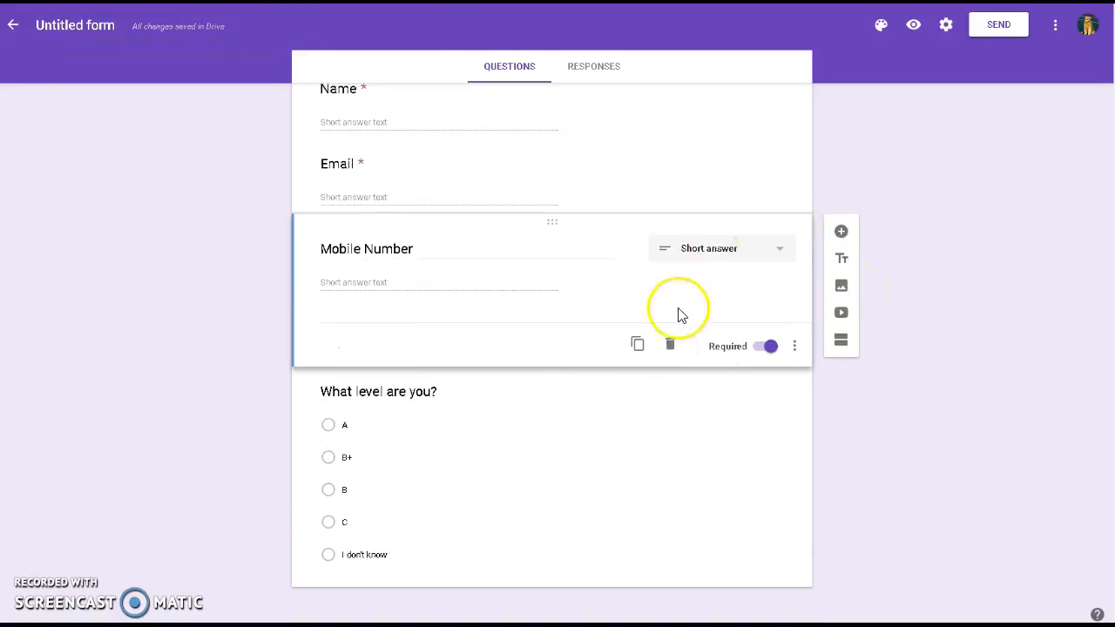
left_click(764, 553)
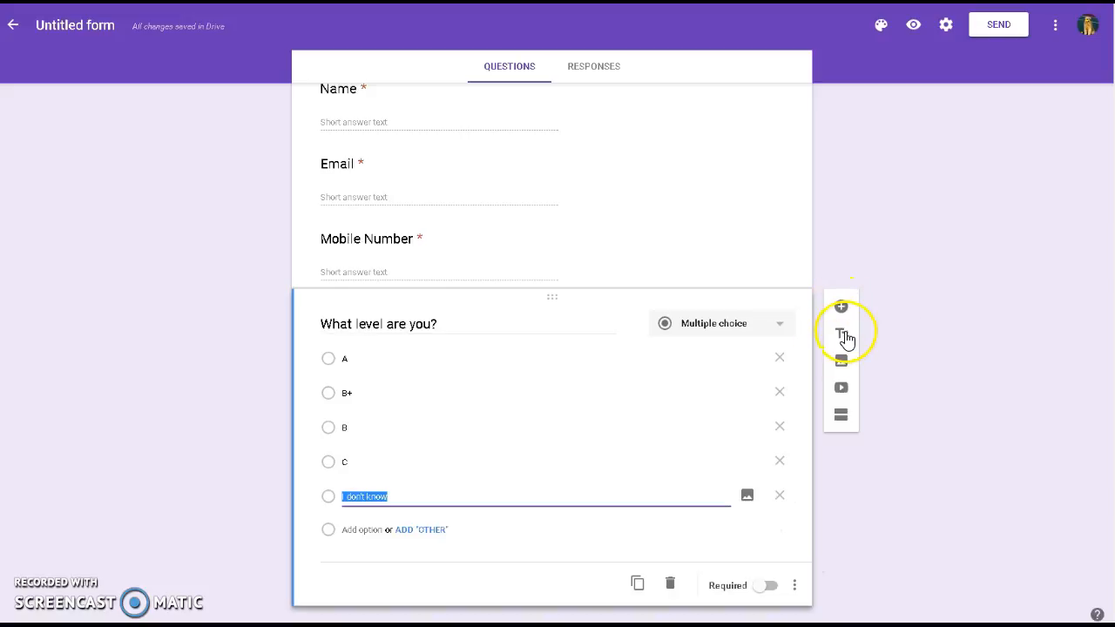
left_click(844, 337)
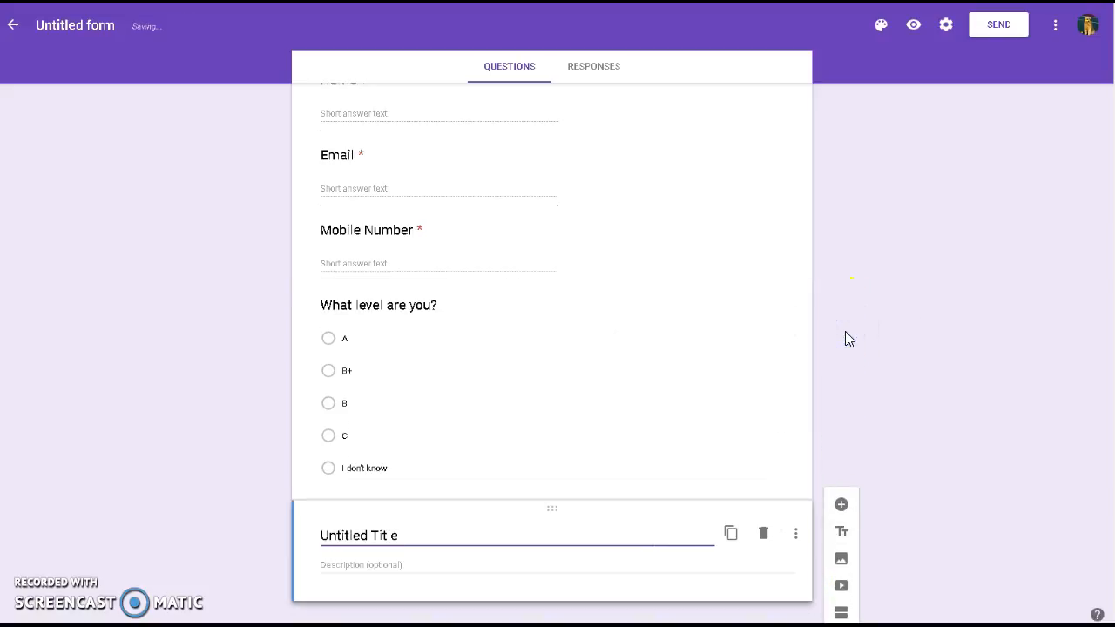
type("Extra infro")
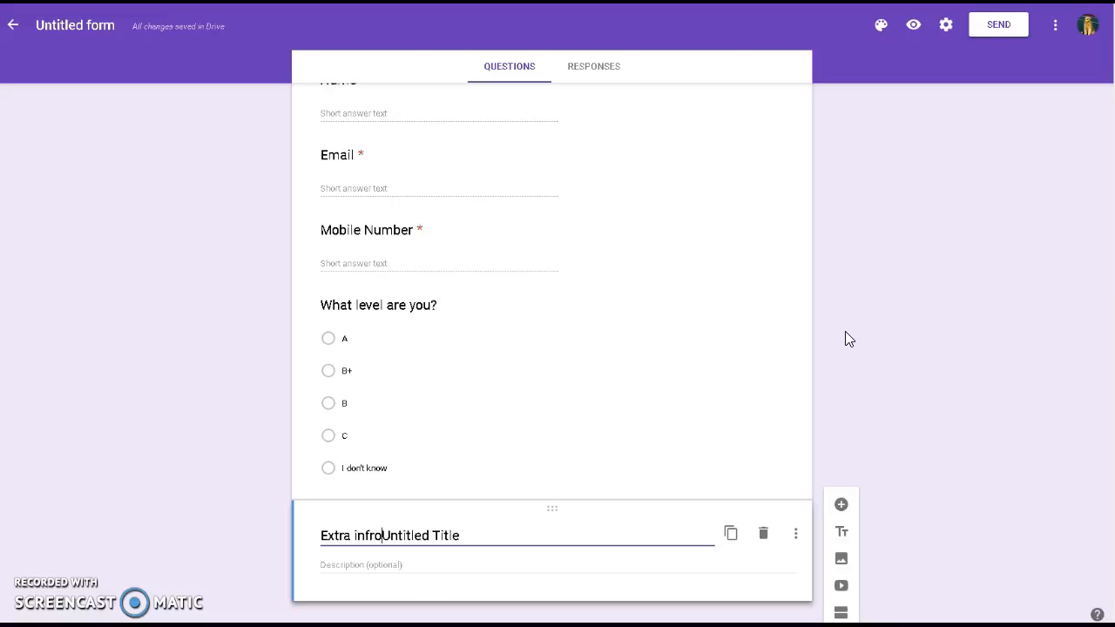
key("Tab")
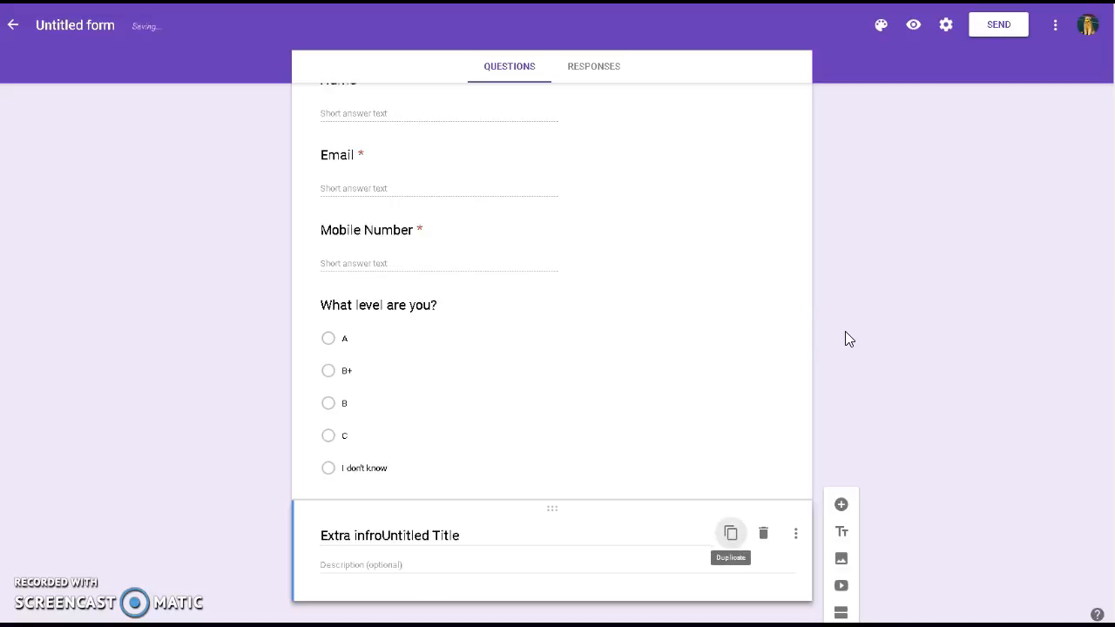
Correct the new block's title to "Extra Info Here" and set its description to "League tomorrow!".
triple_click(384, 533)
left_click(356, 535)
left_click_drag(355, 535, 535, 532)
type("Info Here")
key("Tab")
left_click(429, 560)
type("LKe")
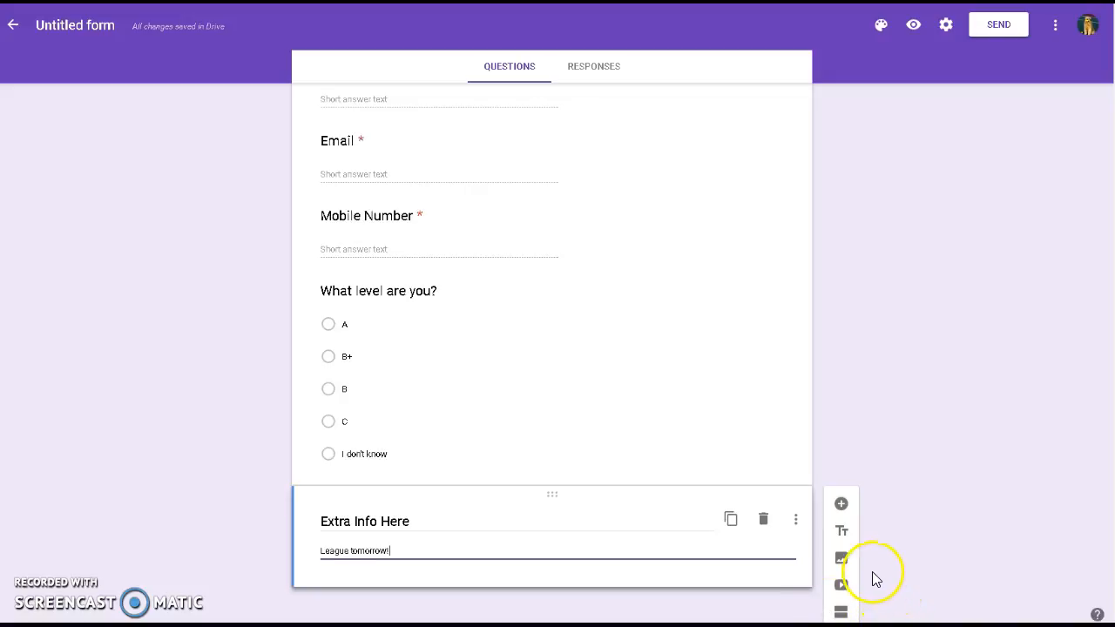
Rename the untitled form file to match its title, "WTTA Summer Tri-Level League 2017".
scroll(858, 451, "up", 5)
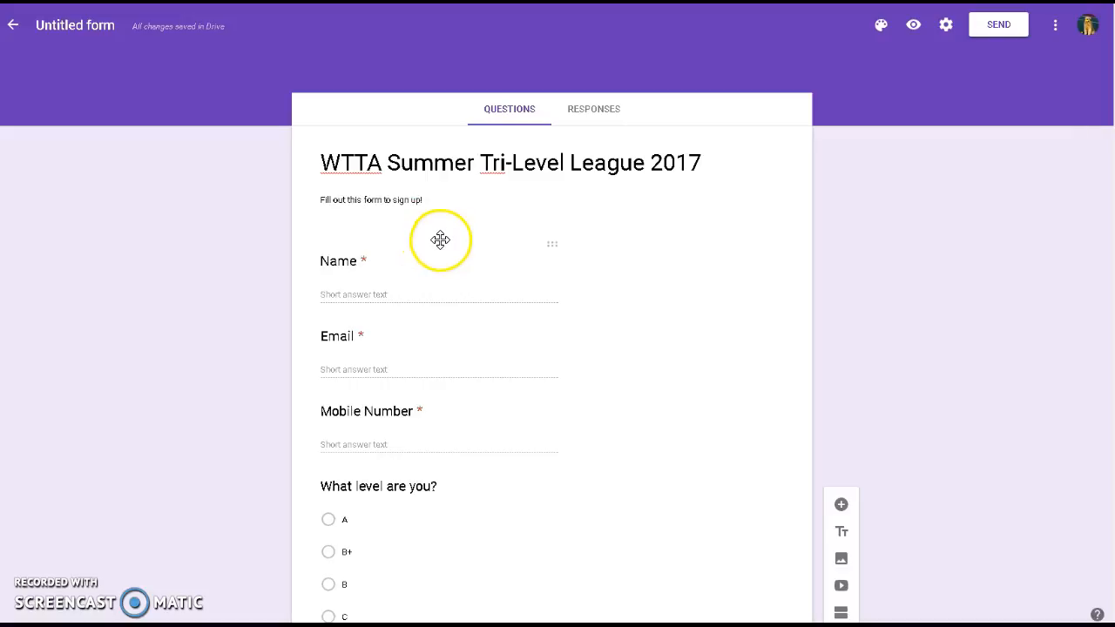
left_click(92, 24)
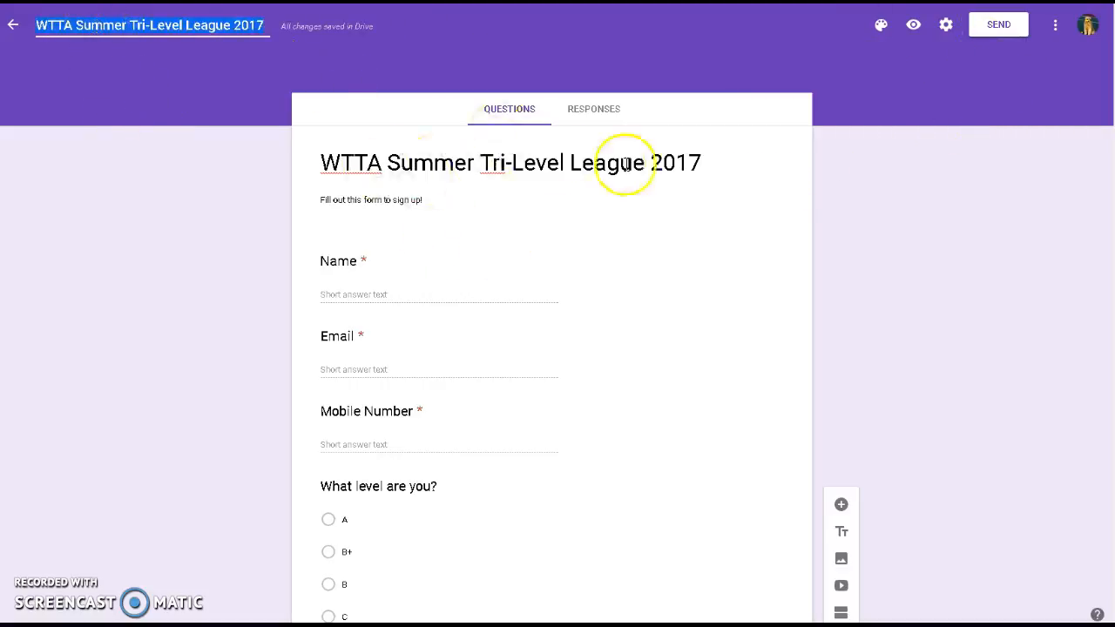
left_click(709, 163)
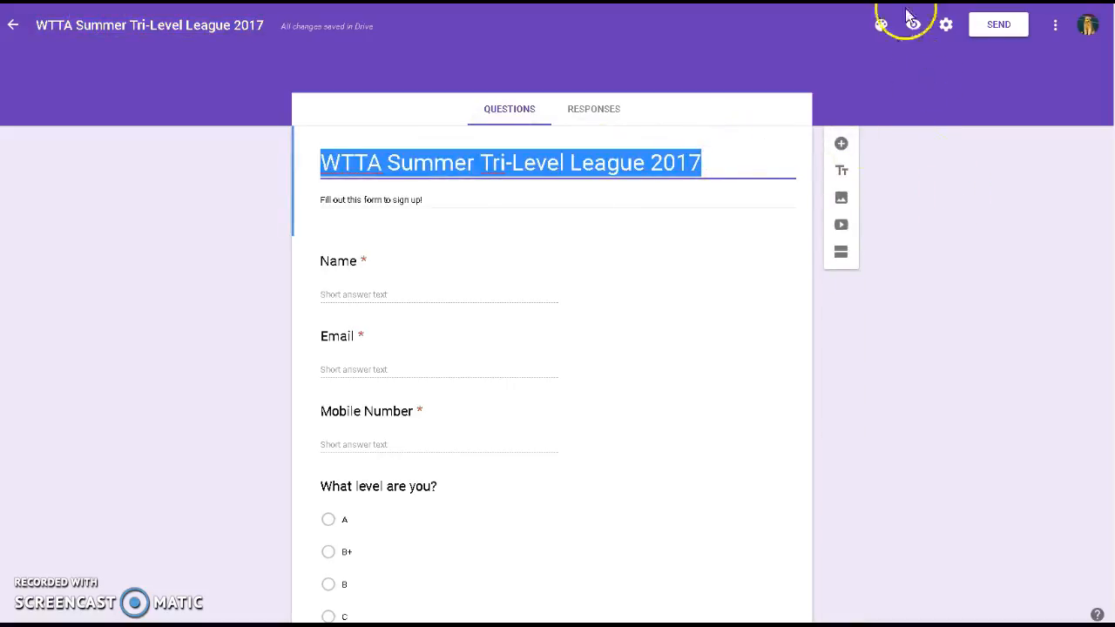
Change the form's theme color to green.
left_click(883, 26)
left_click(883, 26)
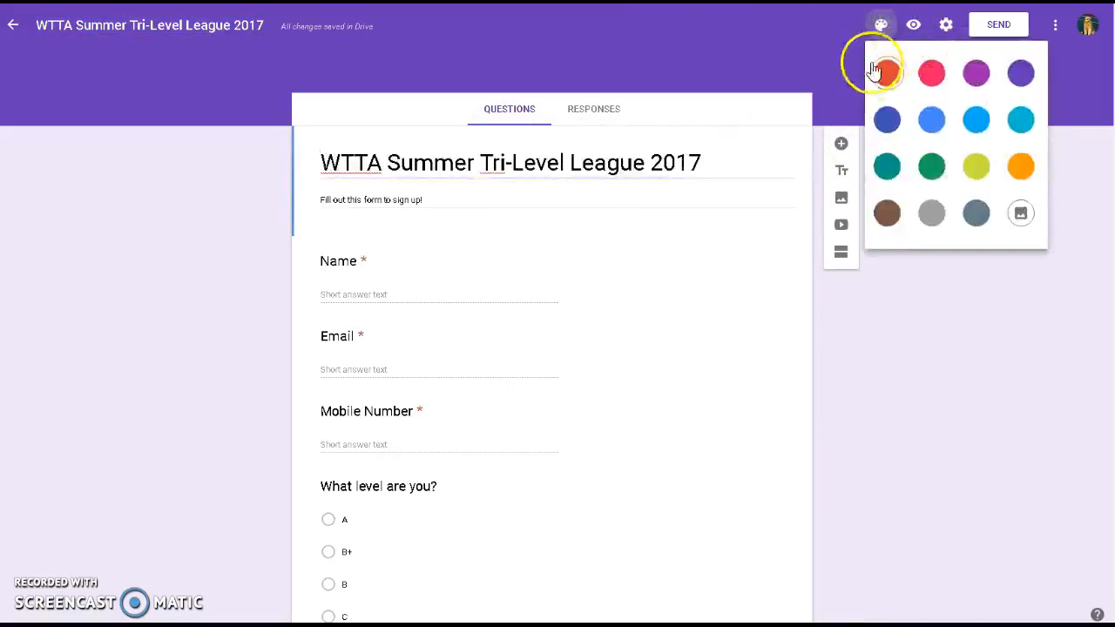
left_click(881, 28)
left_click(881, 28)
left_click(930, 165)
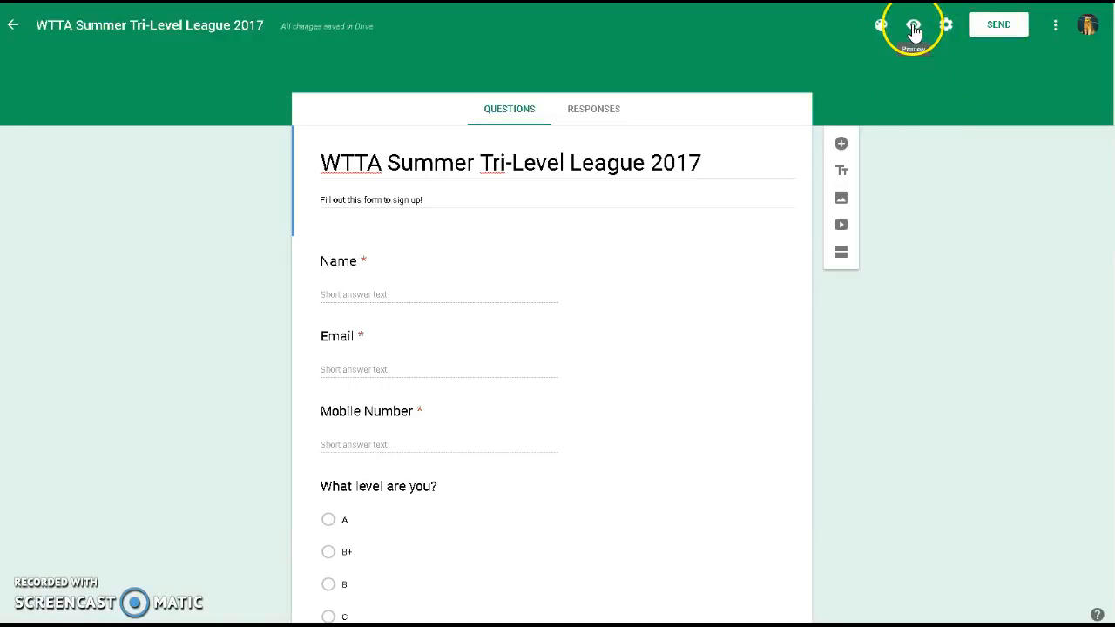
Review the form's general, presentation and quiz settings and close them without saving.
left_click(947, 26)
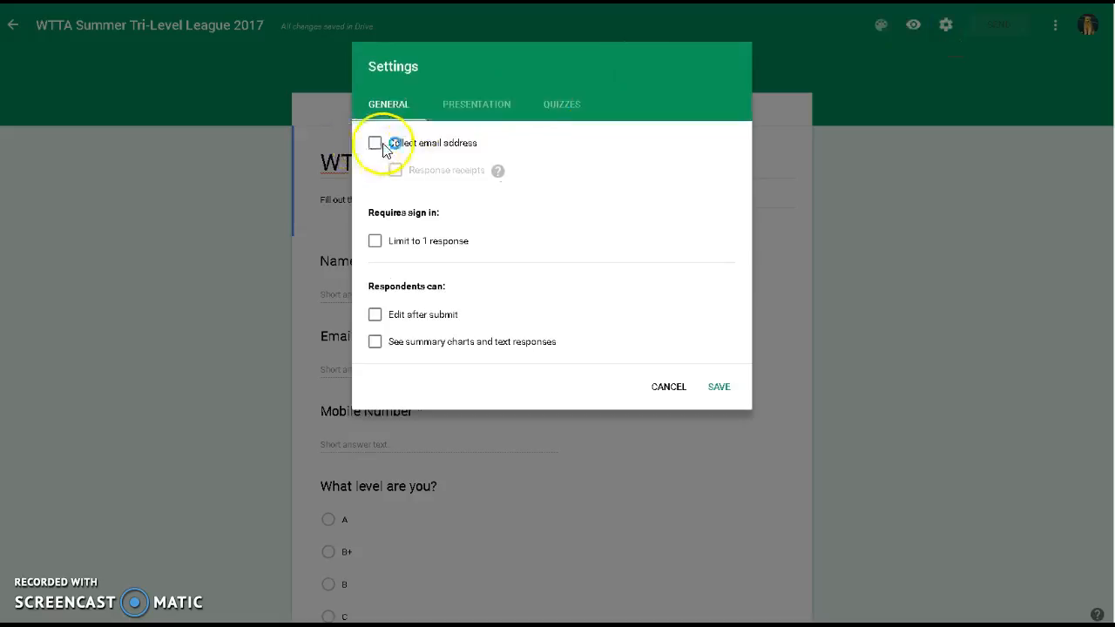
left_click(376, 244)
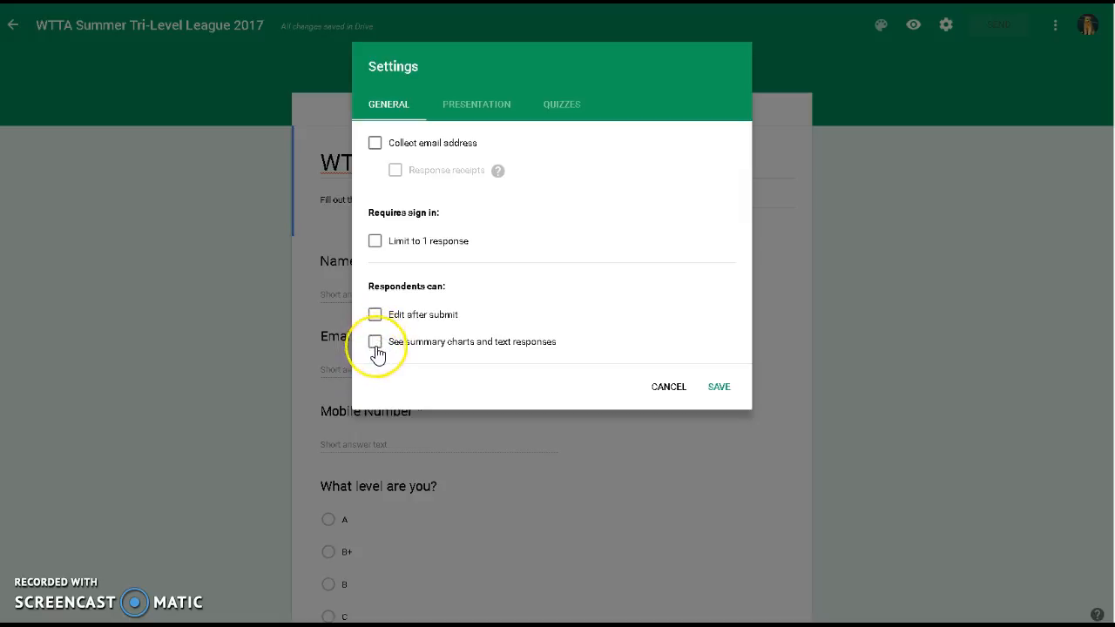
left_click(484, 109)
left_click(556, 112)
left_click(384, 105)
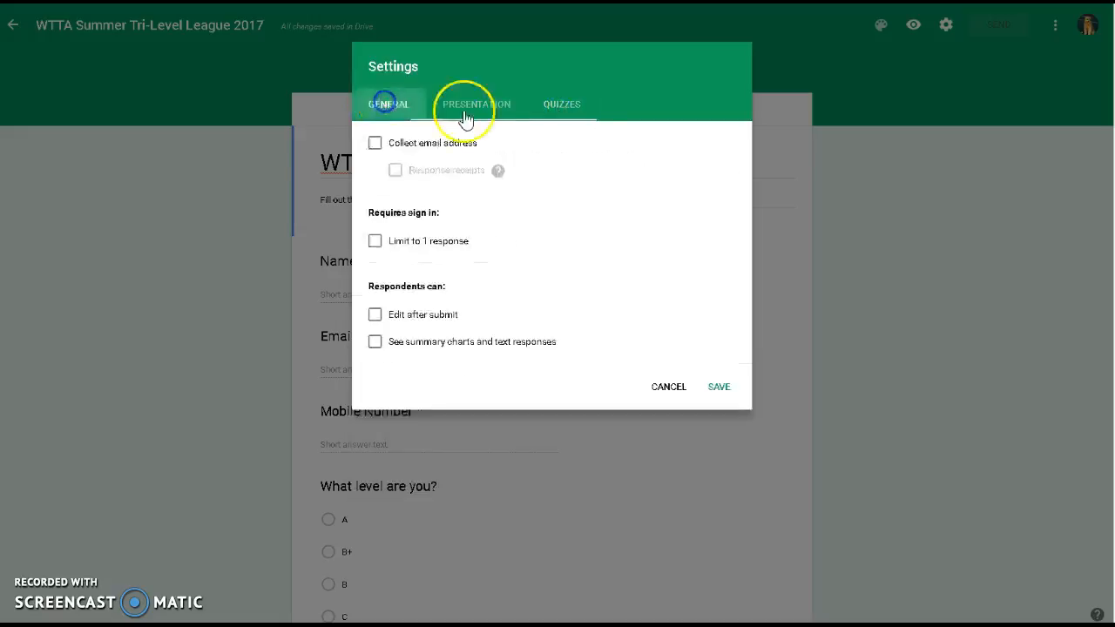
left_click(668, 386)
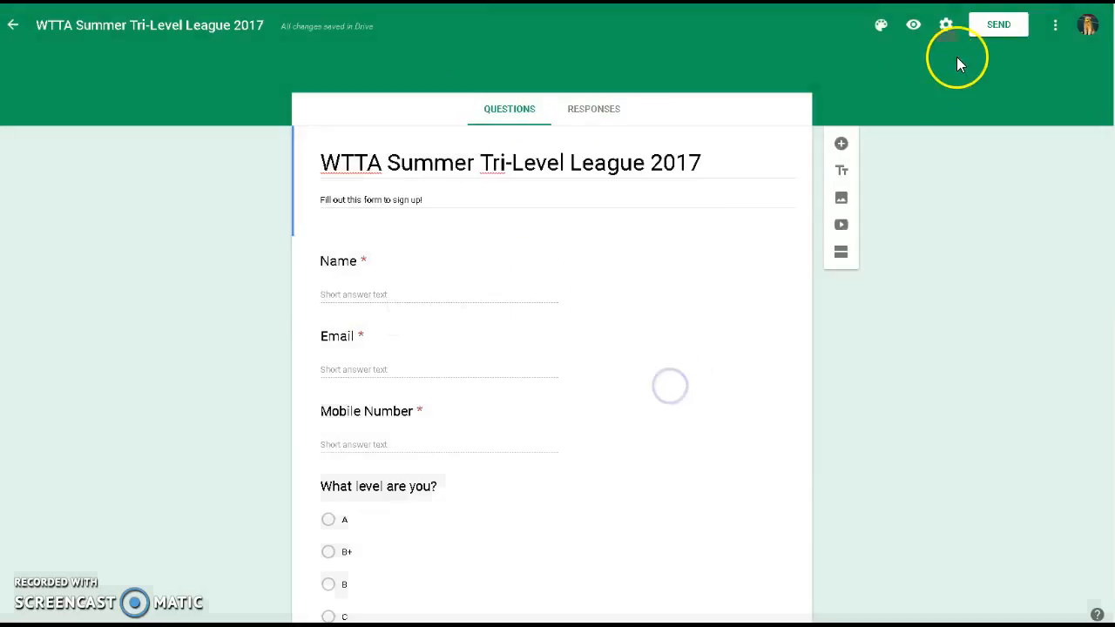
Try addressing the form's email to the Ladies contact group, and clear the recipient entry.
left_click(998, 26)
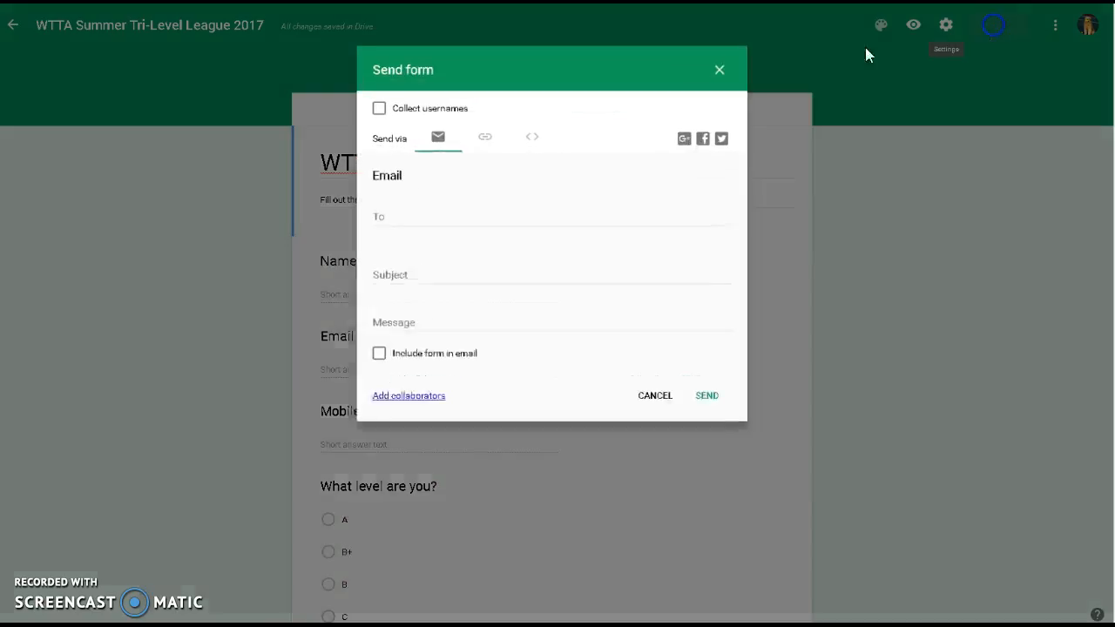
left_click(377, 215)
type("lead")
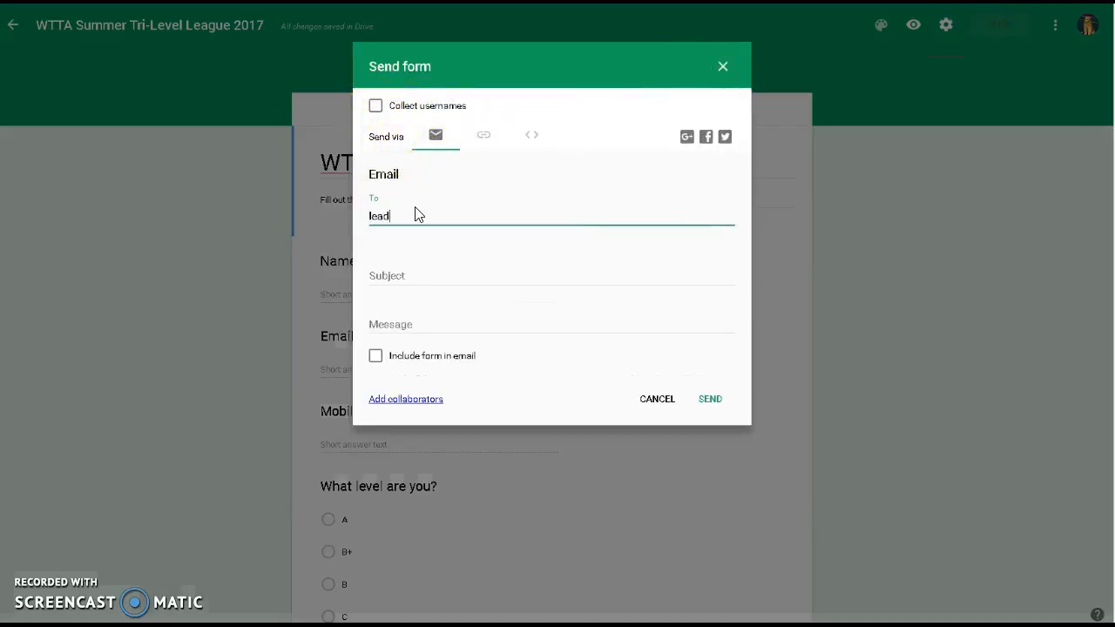
key("BackSpace")
key("BackSpace")
type("d")
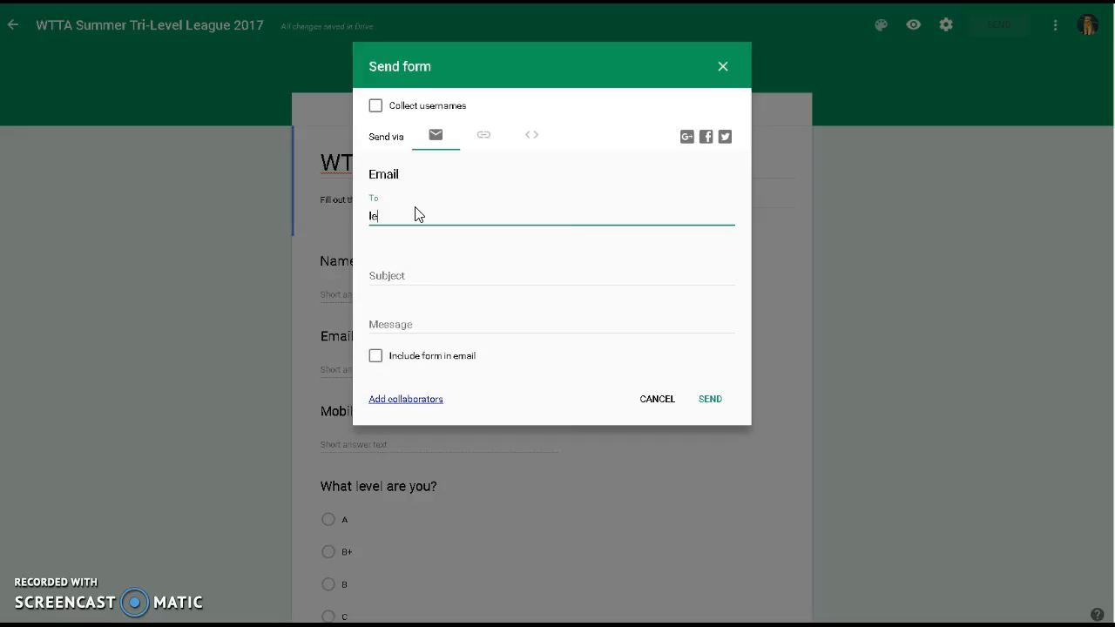
key("BackSpace")
type("adi")
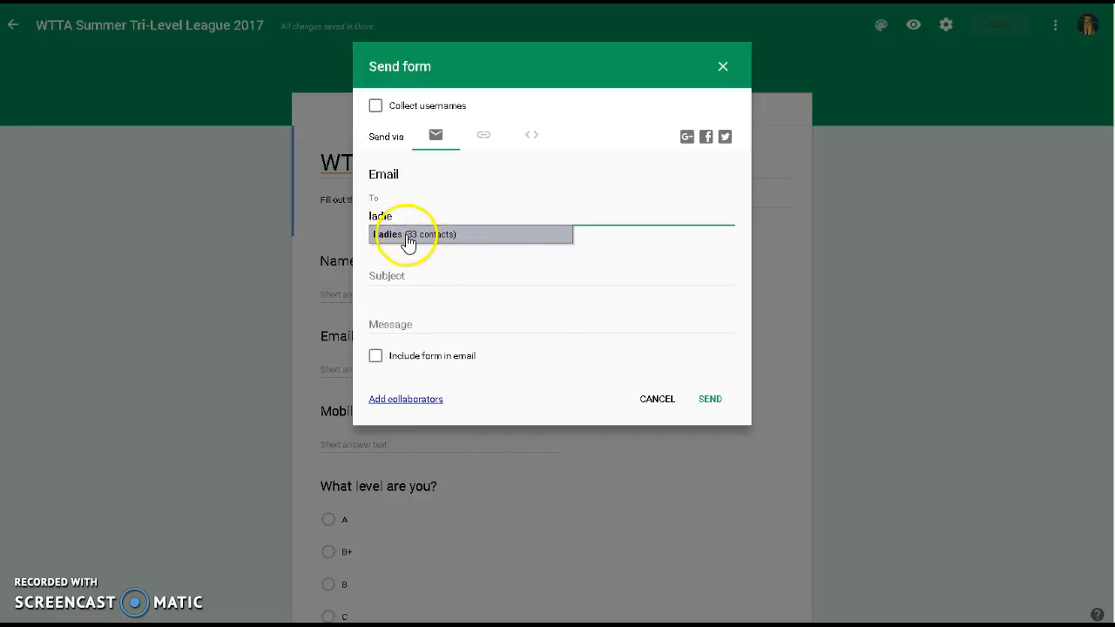
left_click(442, 279)
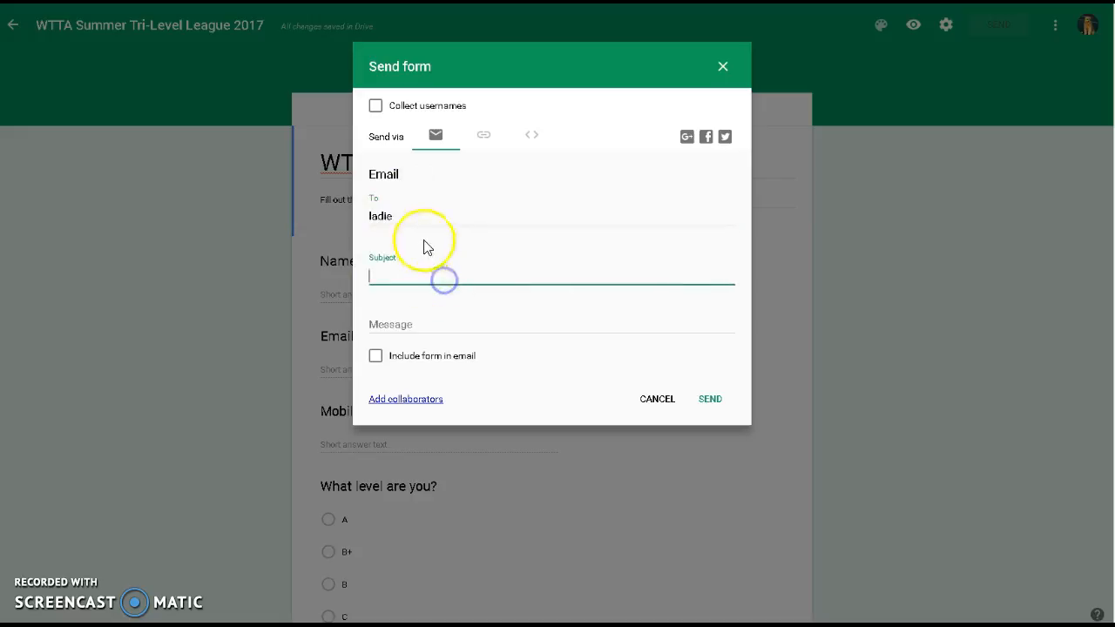
left_click_drag(411, 216, 298, 219)
Review the form's link and Embed HTML sharing options, and cancel without sending.
left_click(482, 137)
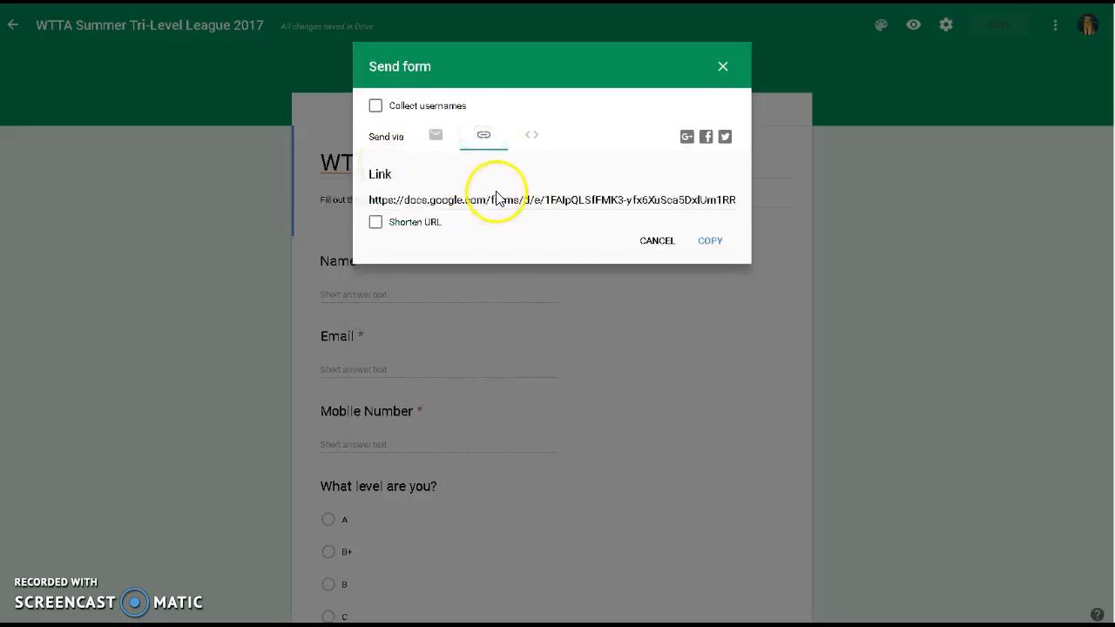
left_click(531, 139)
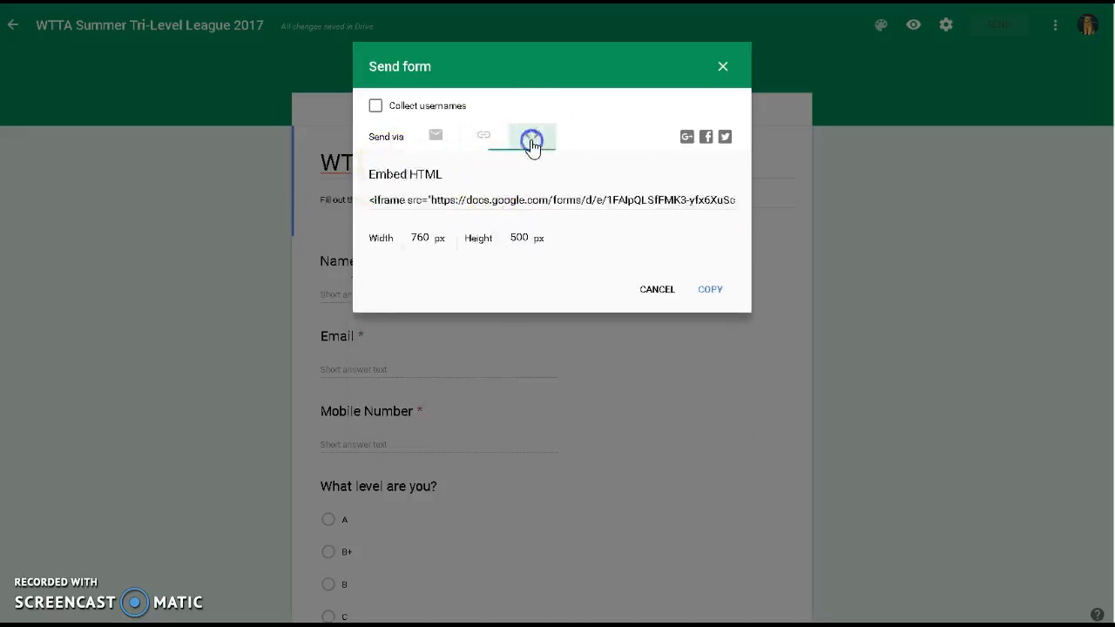
left_click(421, 210)
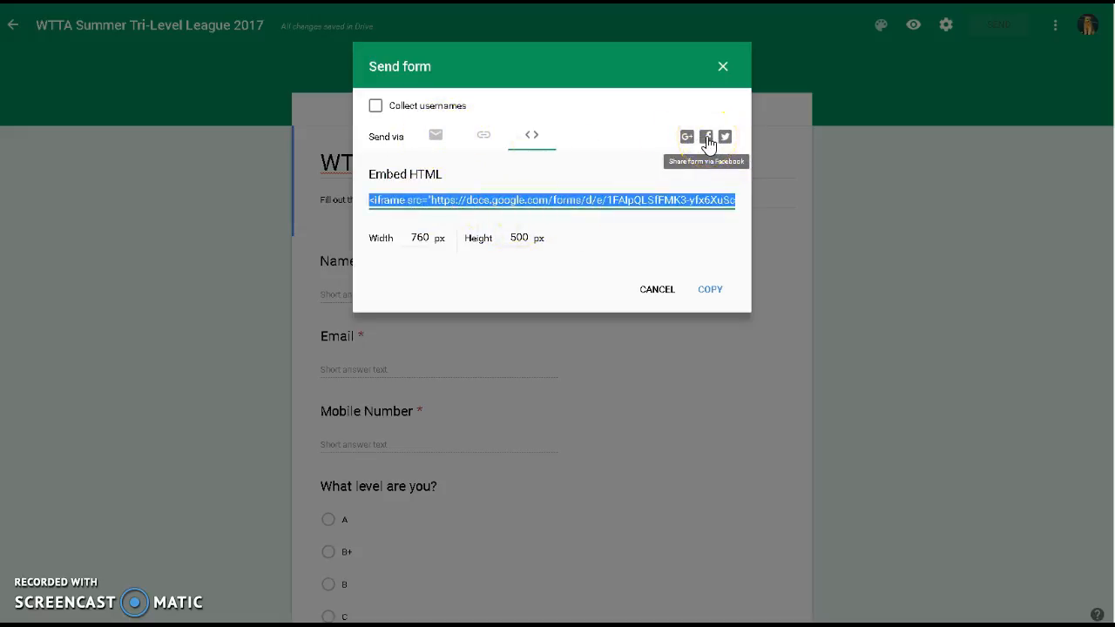
left_click(659, 297)
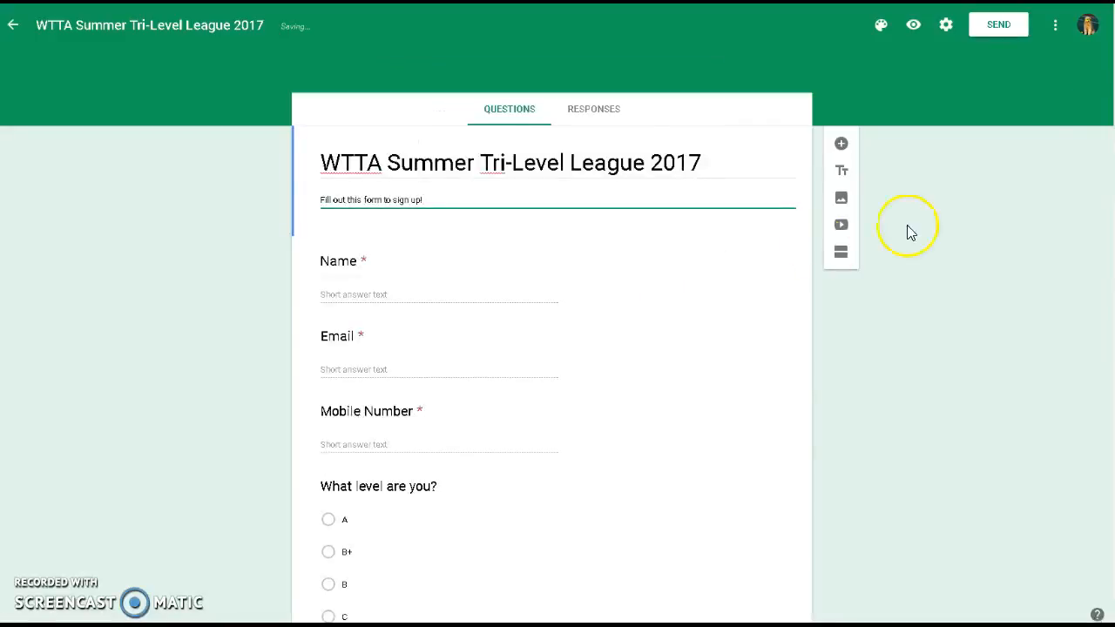
left_click(1053, 28)
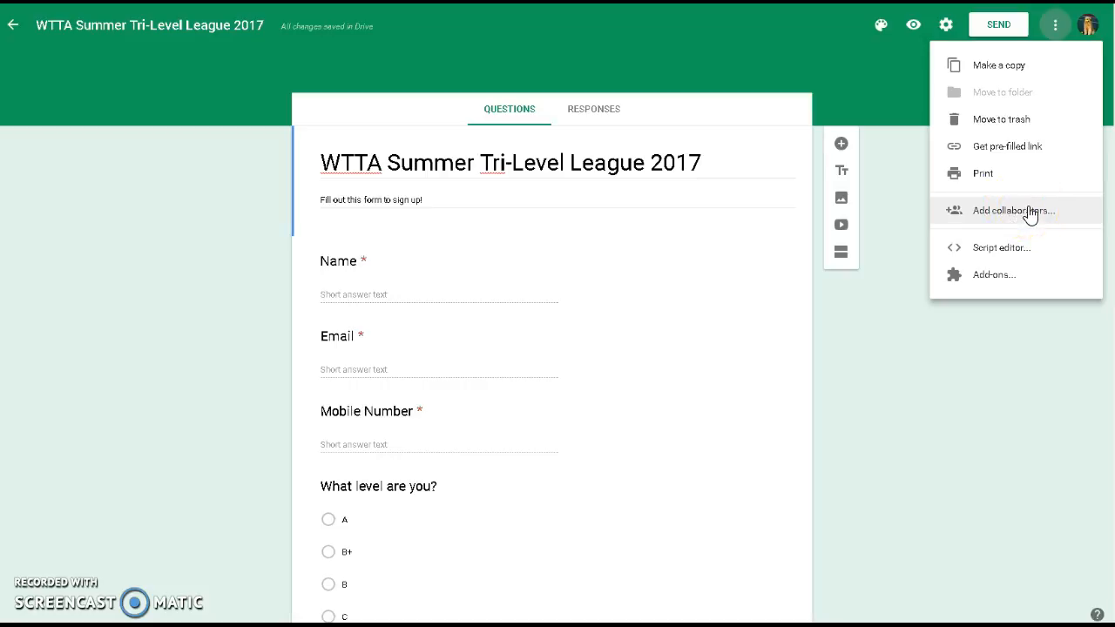
left_click(974, 175)
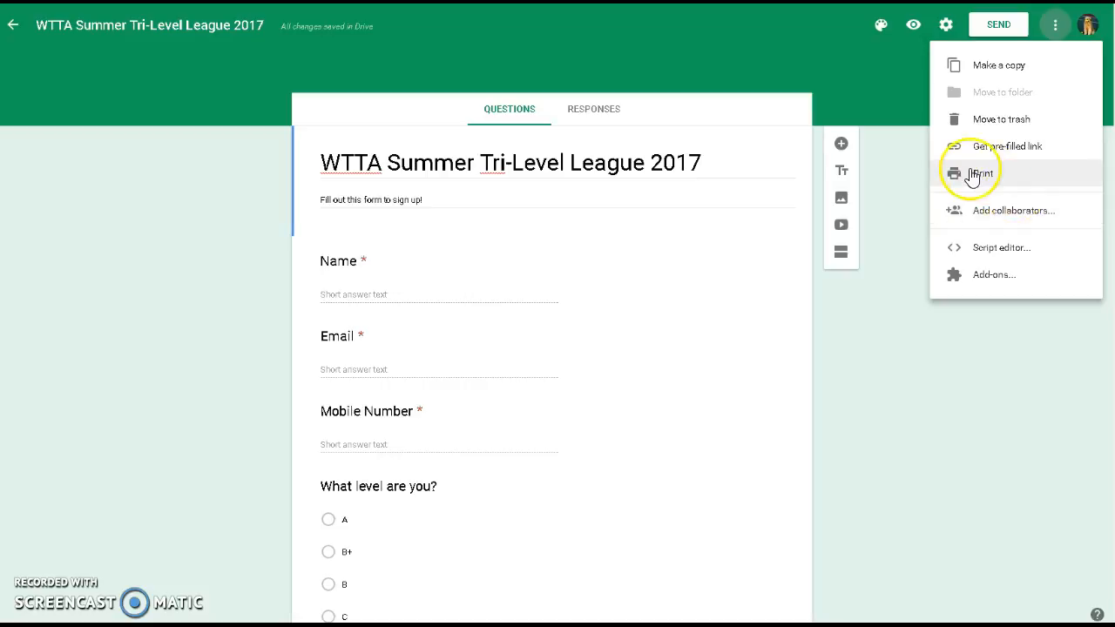
left_click(857, 383)
Preview the form and fill in the respondent's name, email and mobile number.
left_click(913, 24)
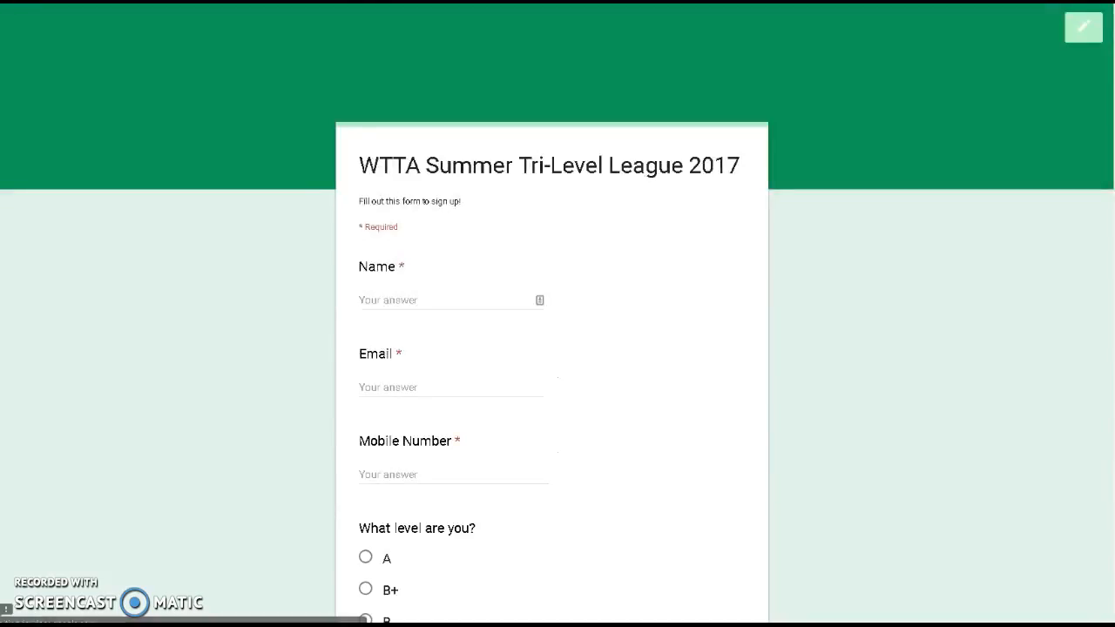
left_click(428, 289)
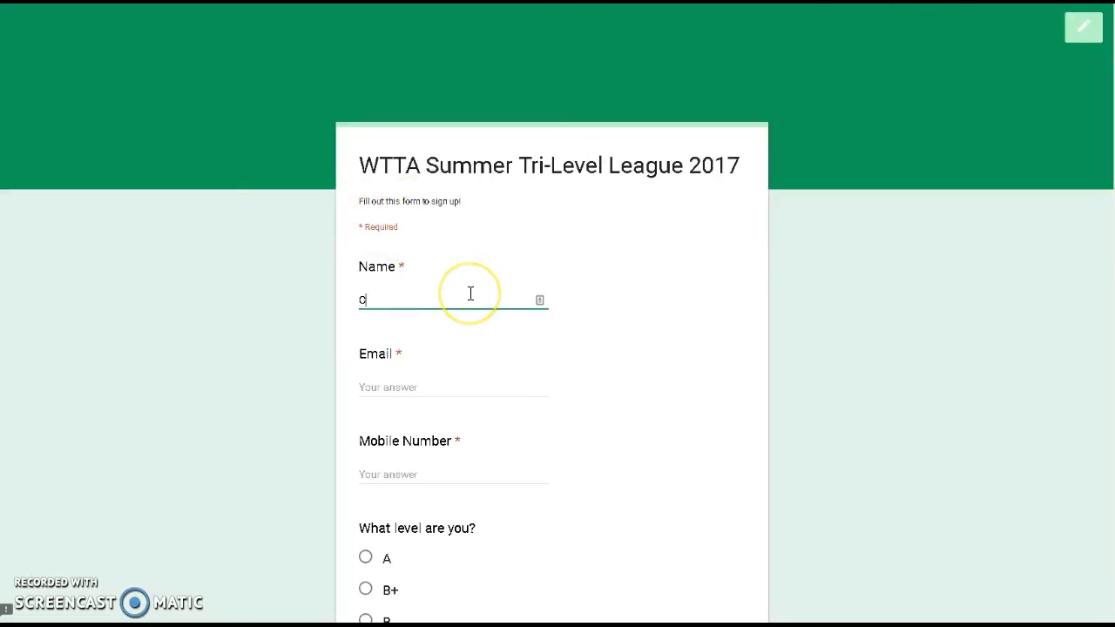
type("@")
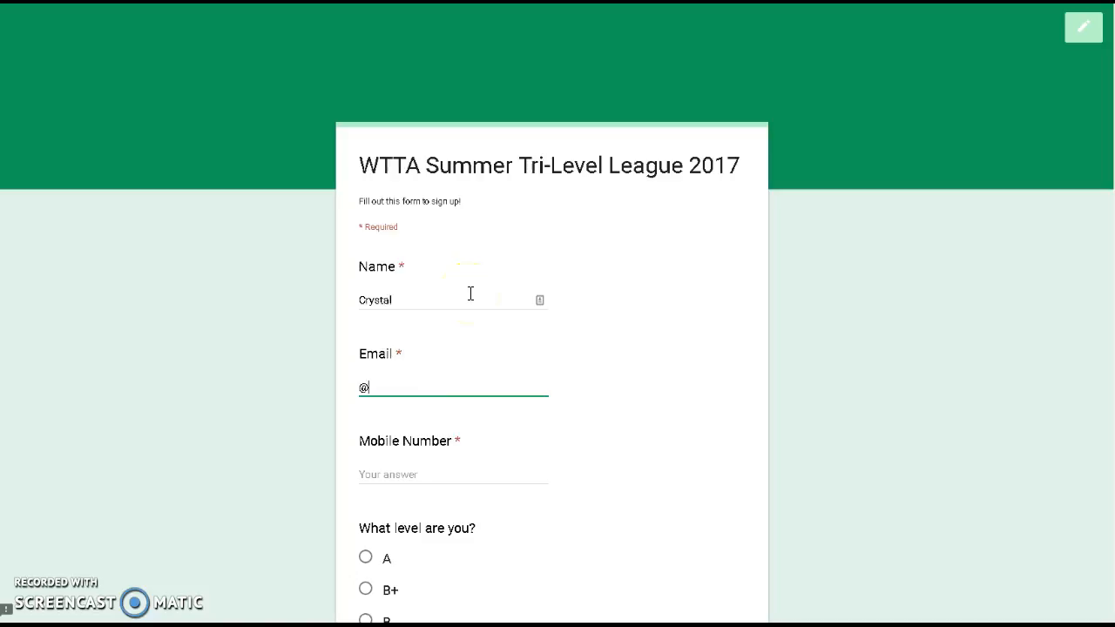
type("@")
key("Tab")
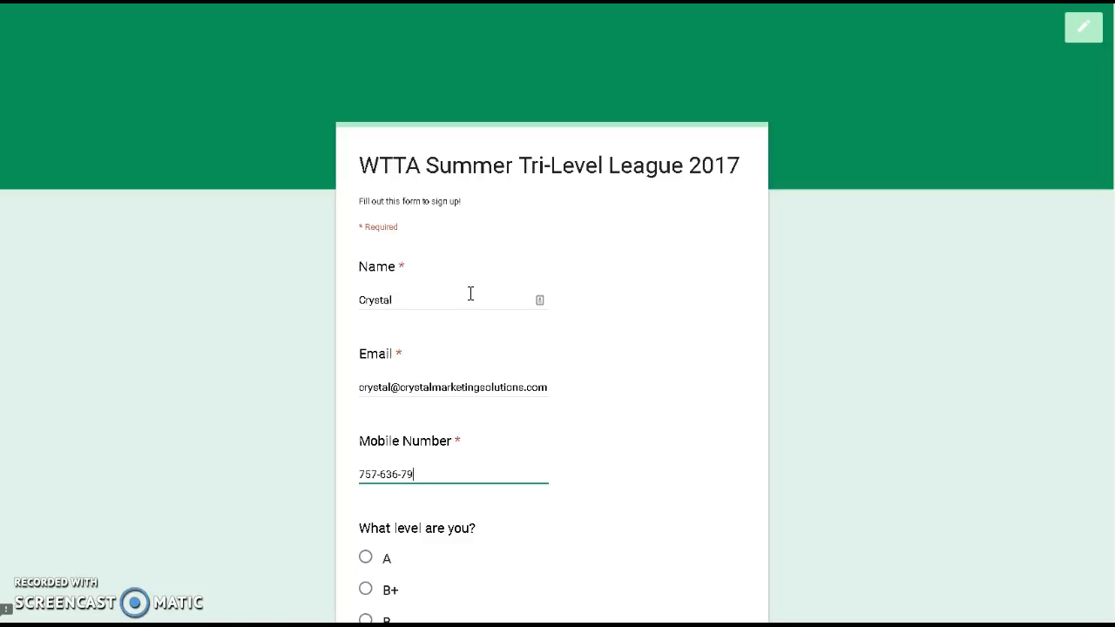
Choose B+ as the answer to "What level are you?" and submit the response.
scroll(487, 331, "down", 2)
left_click(365, 453)
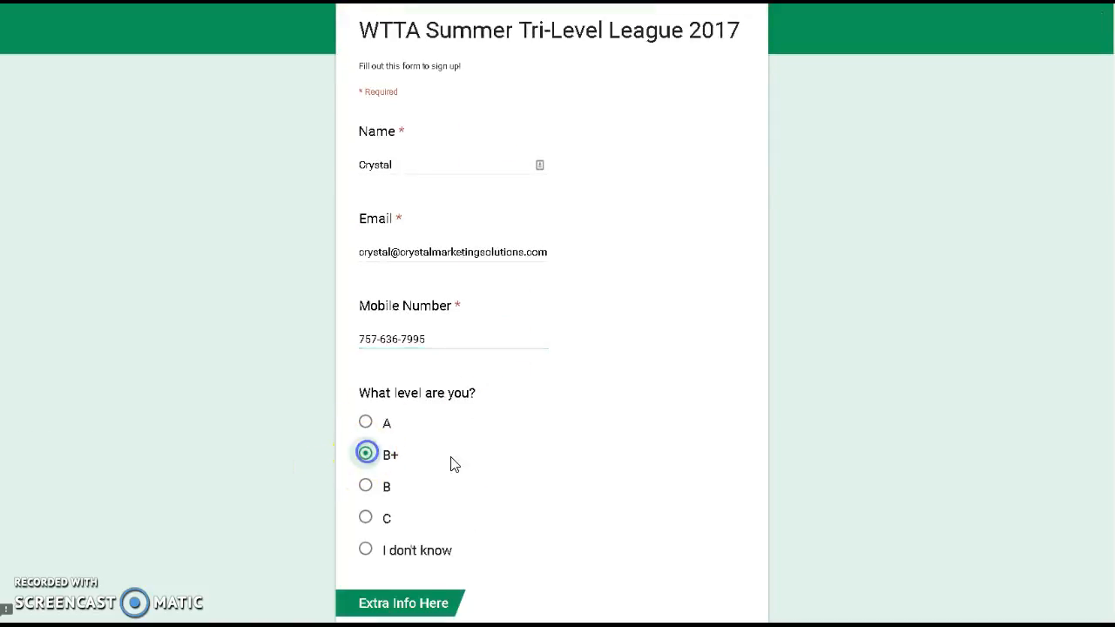
scroll(453, 453, "down", 3)
left_click(389, 479)
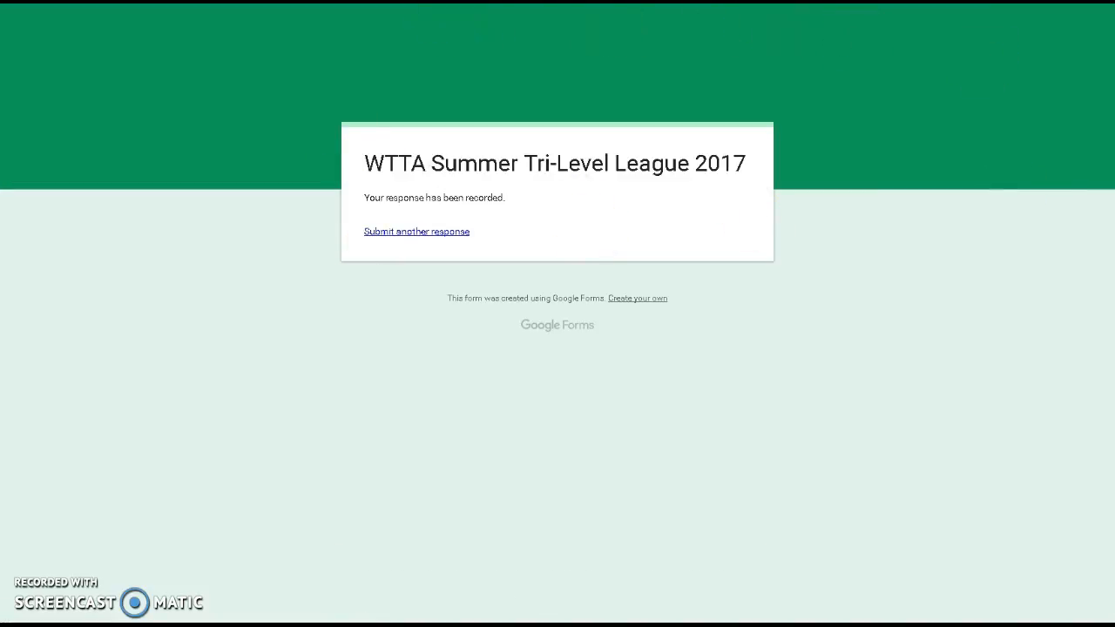
Return to the form editor and examine the summary of collected responses, dismissing the introduction to individual responses.
left_click(382, 2)
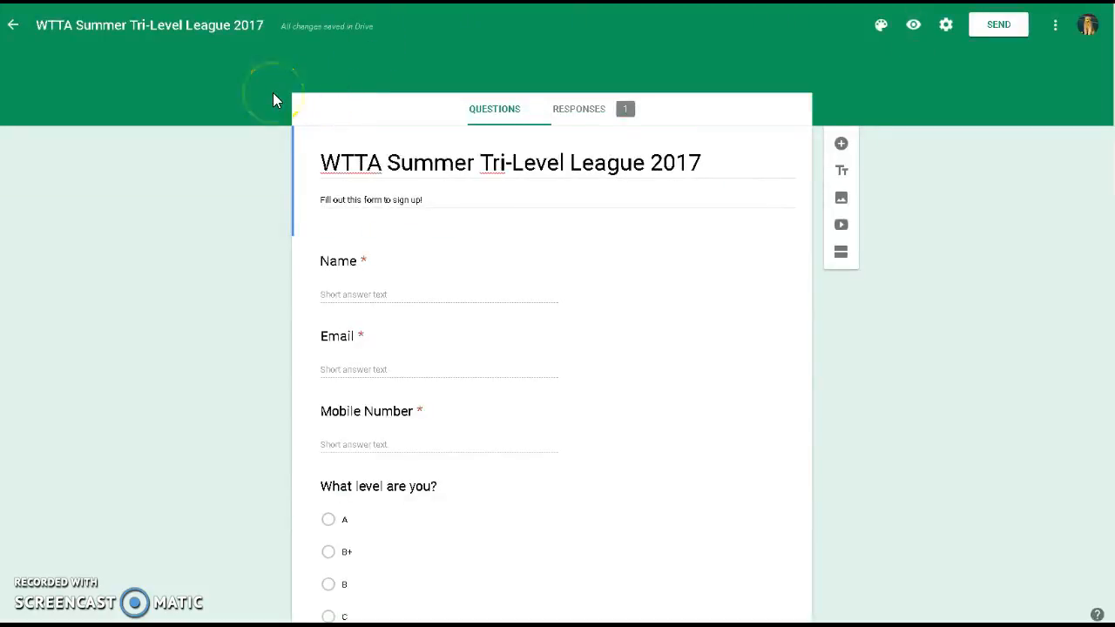
left_click(590, 111)
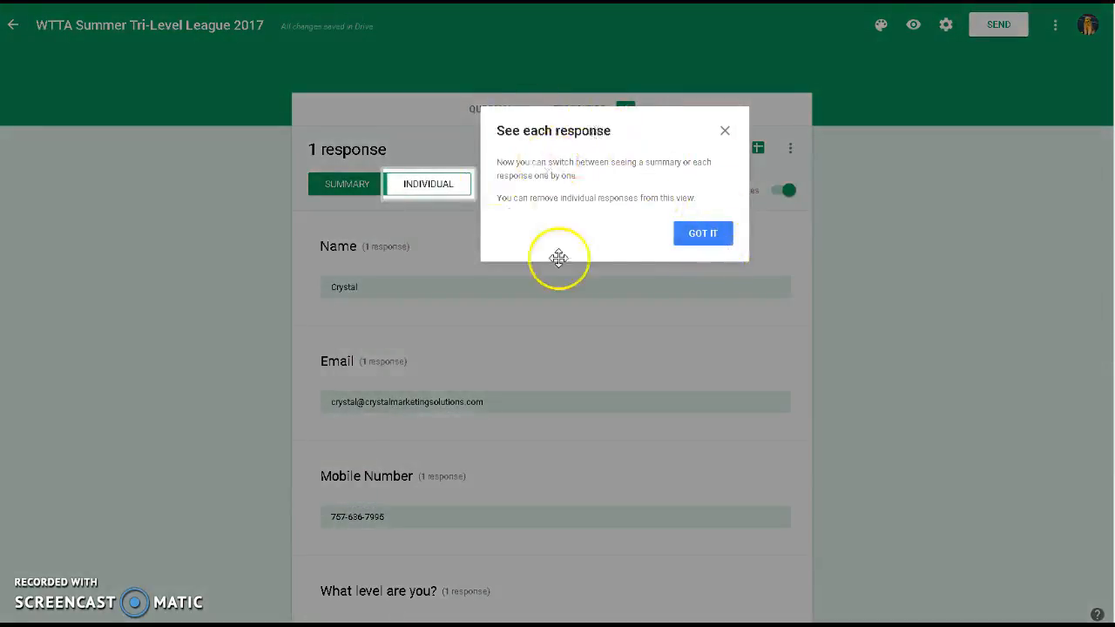
left_click(706, 235)
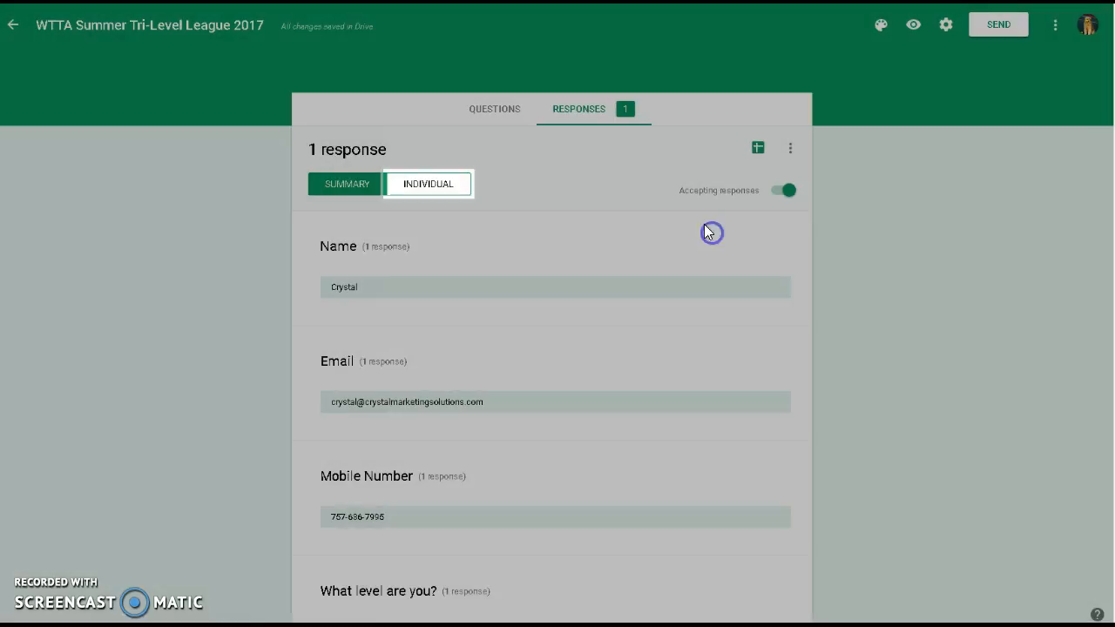
left_click(343, 193)
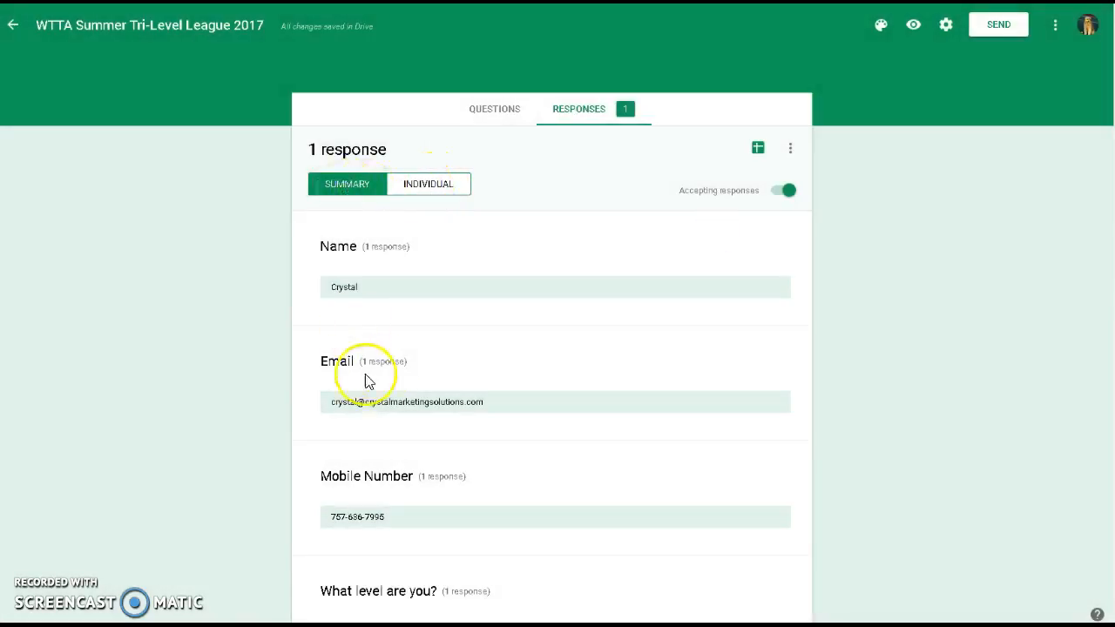
scroll(363, 227, "down", 3)
scroll(366, 194, "up", 3)
scroll(384, 288, "down", 4)
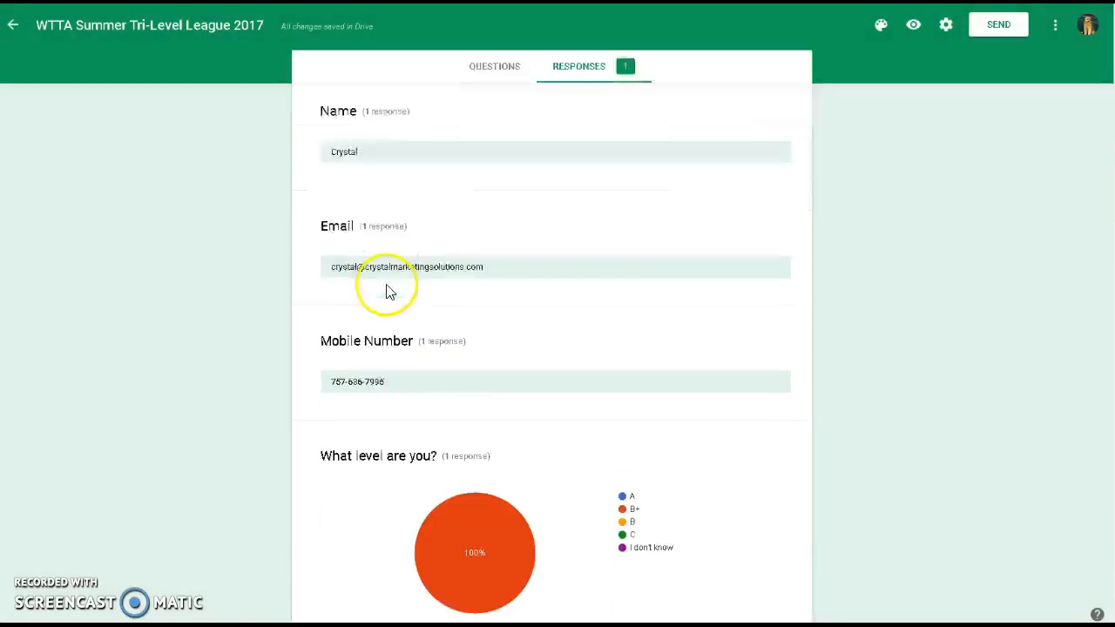
scroll(497, 423, "up", 4)
scroll(557, 348, "down", 4)
scroll(689, 313, "up", 5)
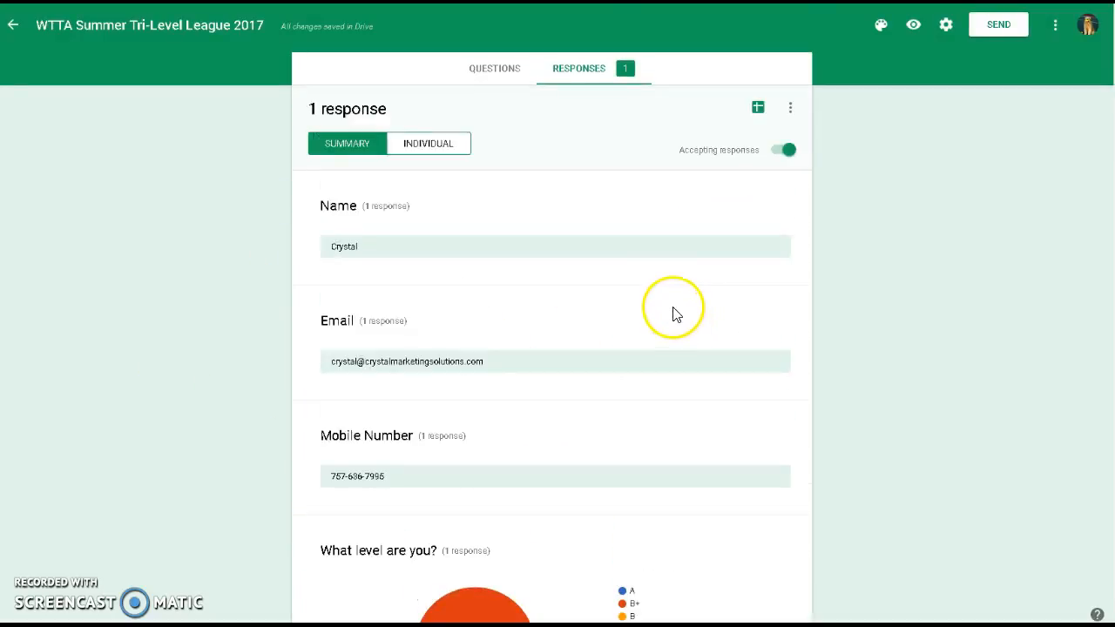
scroll(642, 302, "up", 1)
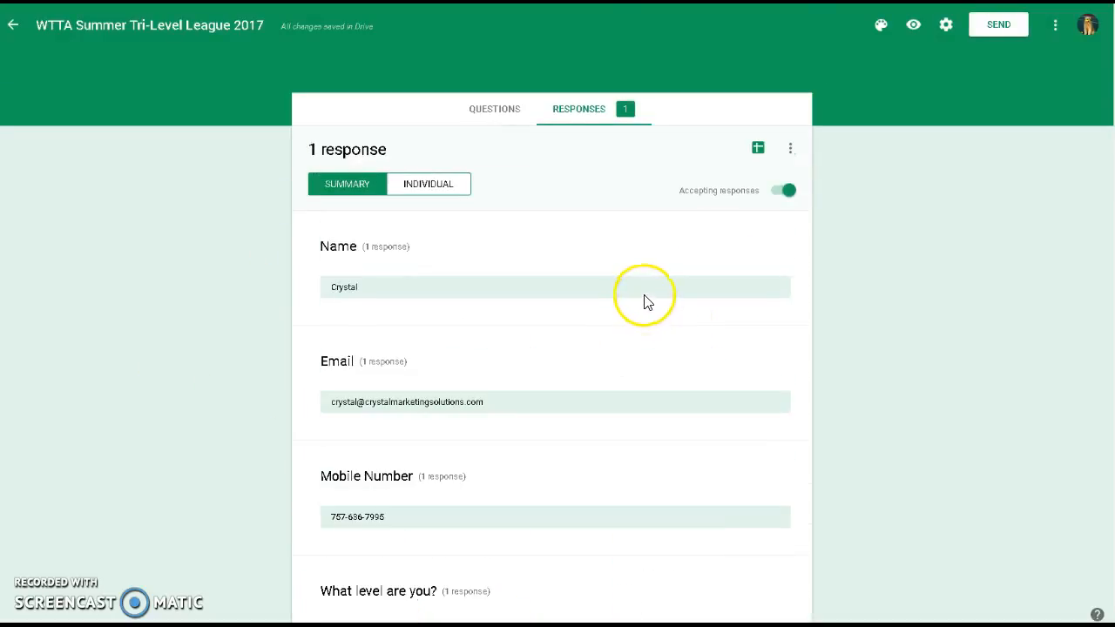
Stop the form from accepting responses and re-enable it.
left_click(784, 191)
left_click(782, 229)
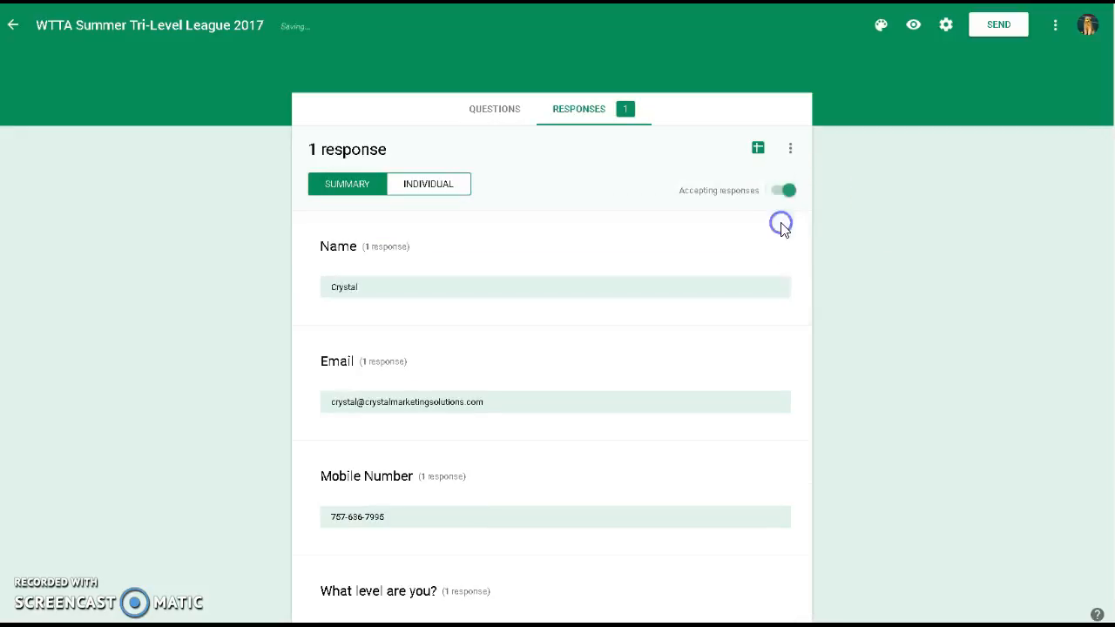
Examine the individual response view, and return to the response summary to look through it.
left_click(440, 184)
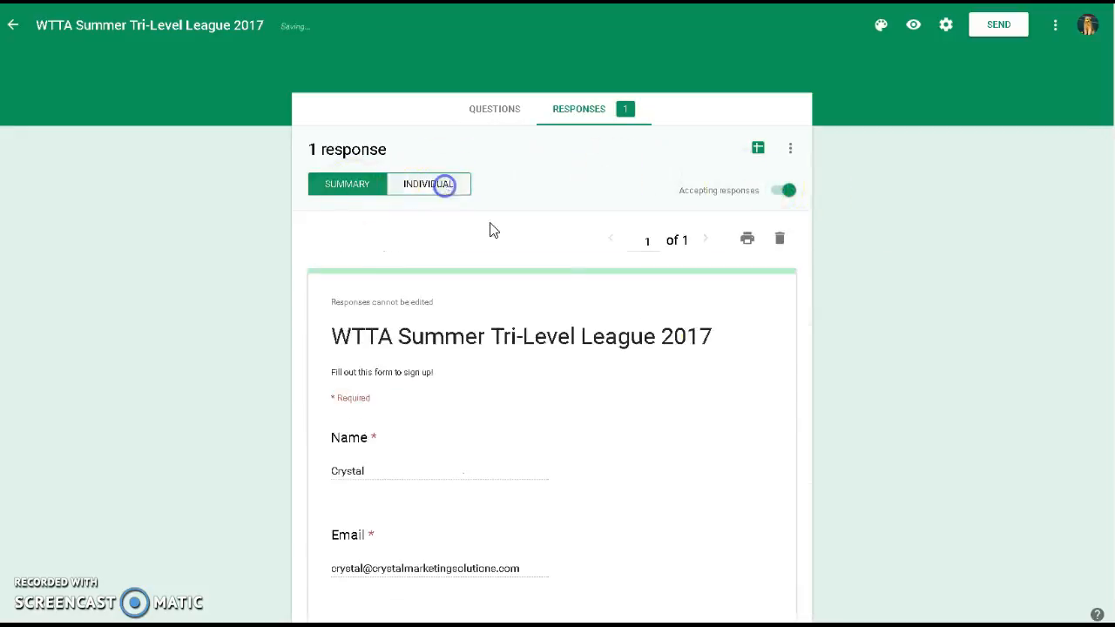
scroll(697, 327, "down", 3)
scroll(697, 330, "up", 3)
left_click(352, 189)
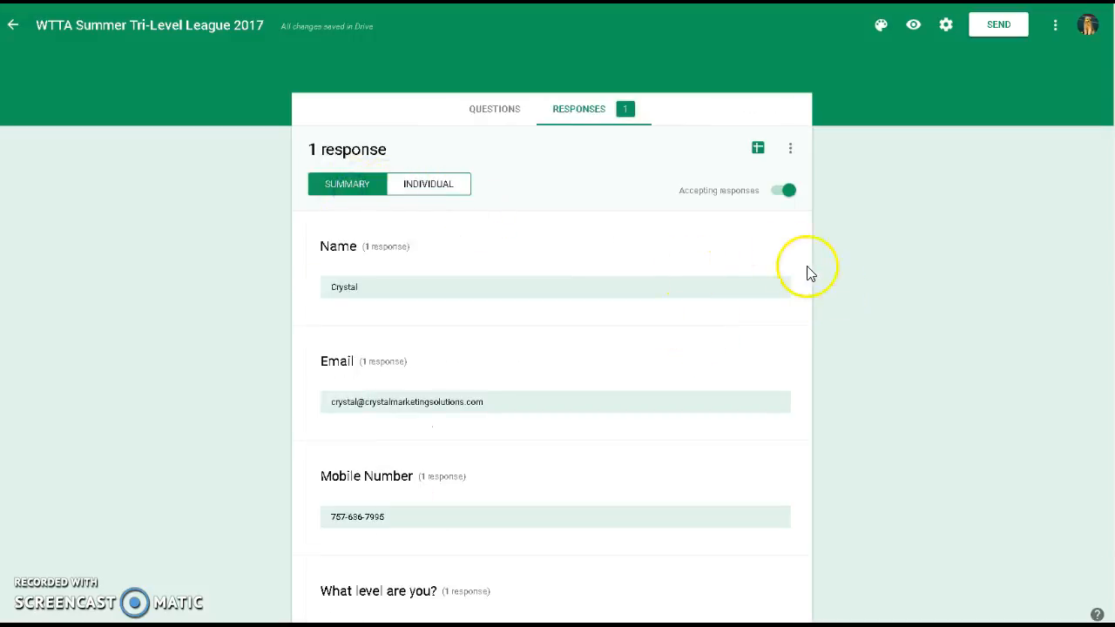
scroll(534, 388, "down", 2)
scroll(534, 387, "down", 2)
scroll(563, 411, "up", 4)
Examine the print preview of all responses and cancel it without saving.
left_click(791, 145)
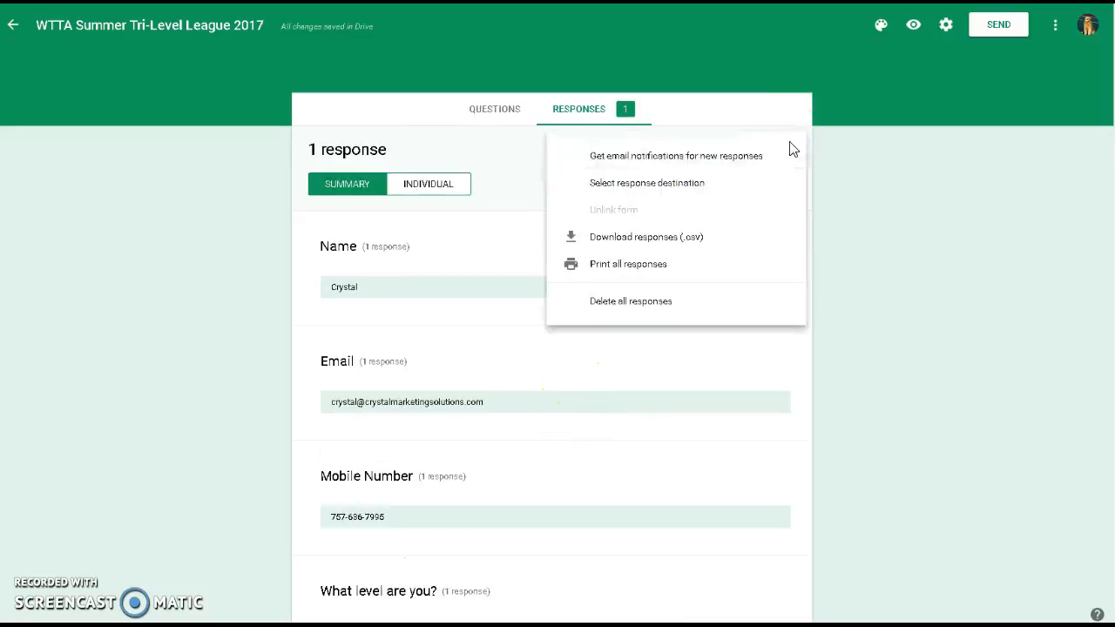
left_click(645, 264)
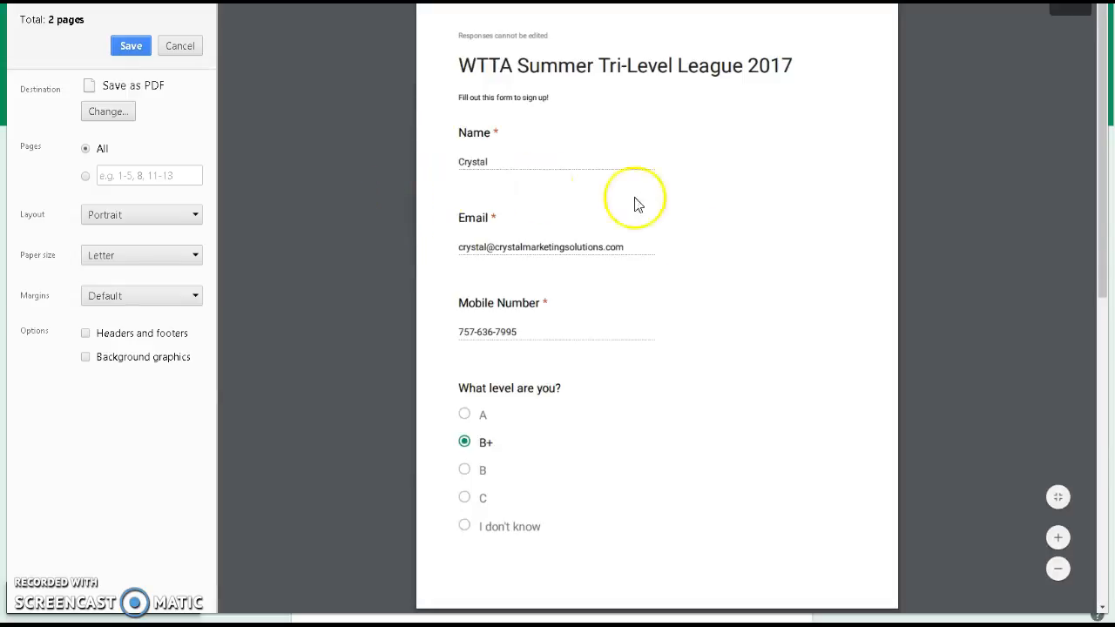
scroll(645, 301, "down", 8)
scroll(648, 301, "up", 5)
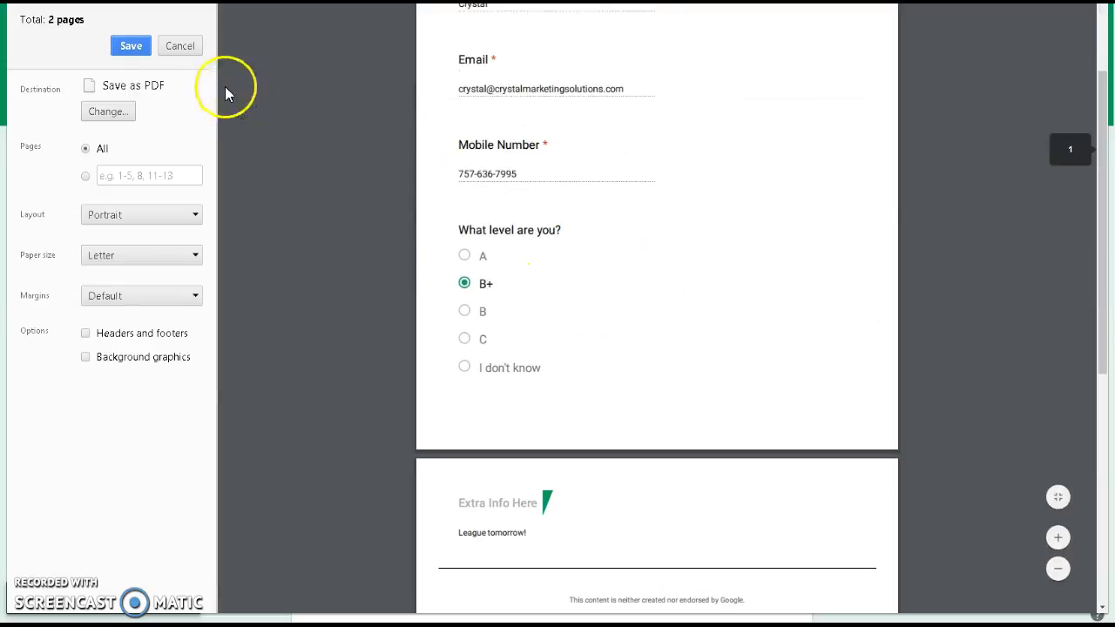
left_click(179, 45)
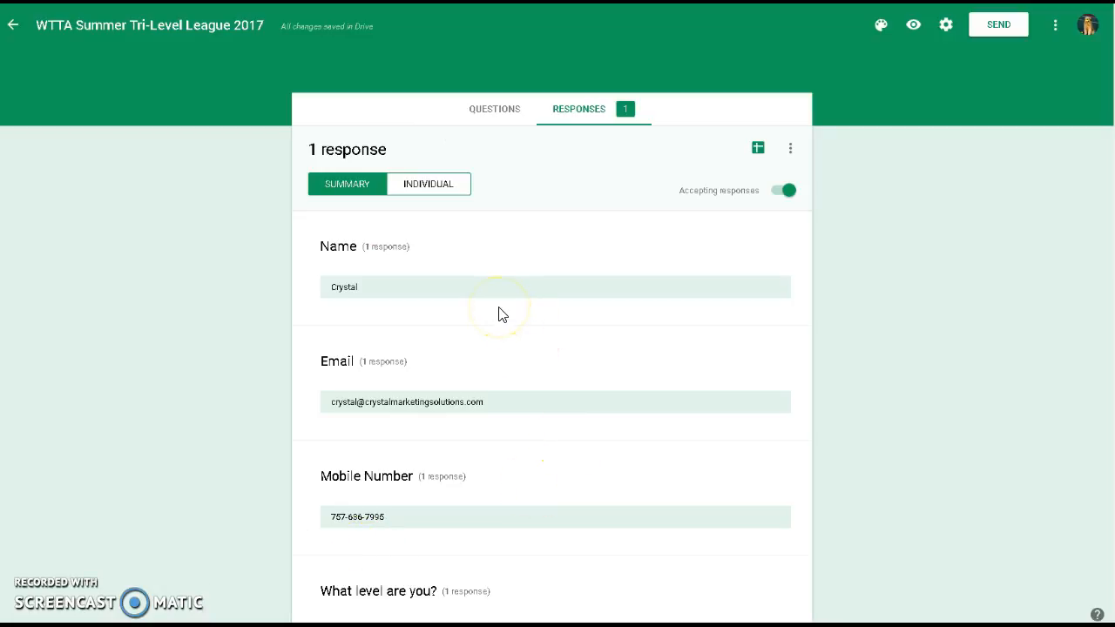
scroll(499, 312, "down", 4)
scroll(500, 311, "up", 4)
left_click(268, 180)
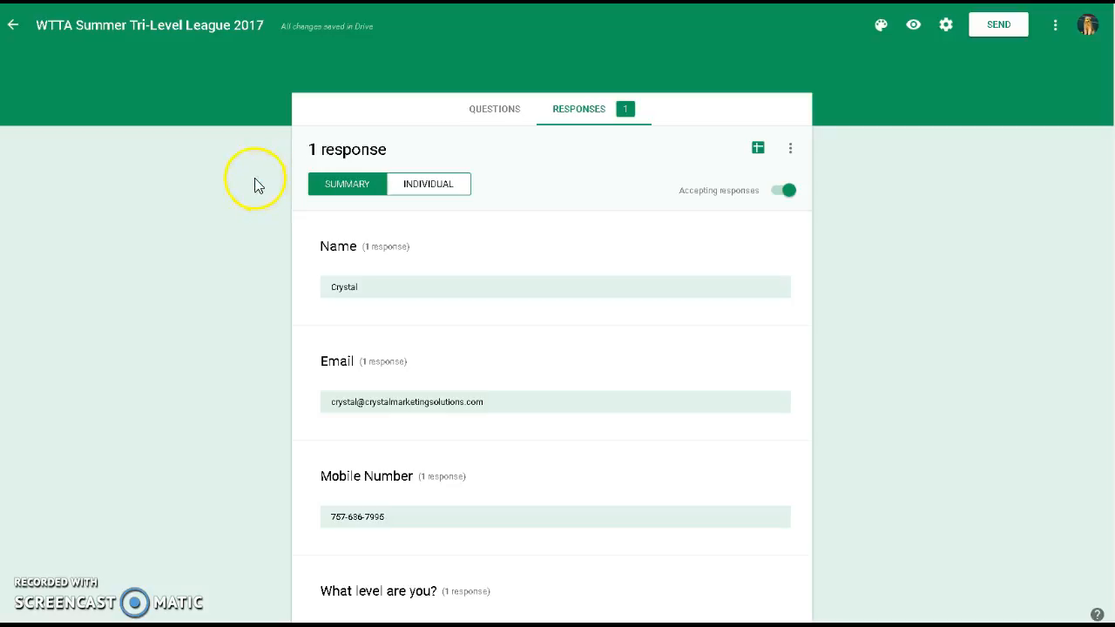